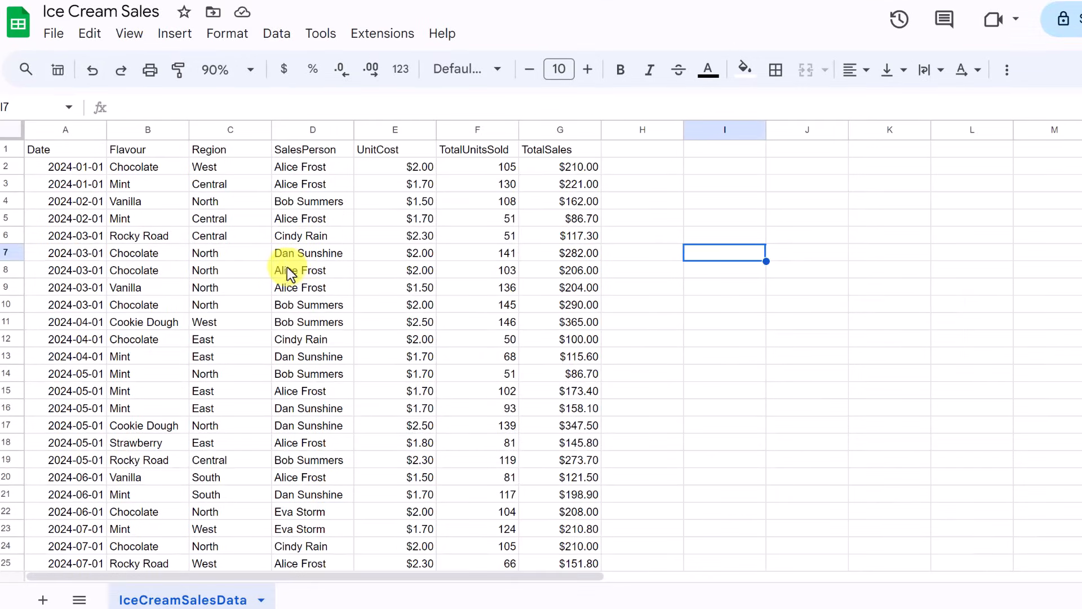
- Create a pivot table on a new sheet from the data range IceCreamSalesData!A1:G51
{"action": "left_click", "coordinate": [294, 321]}
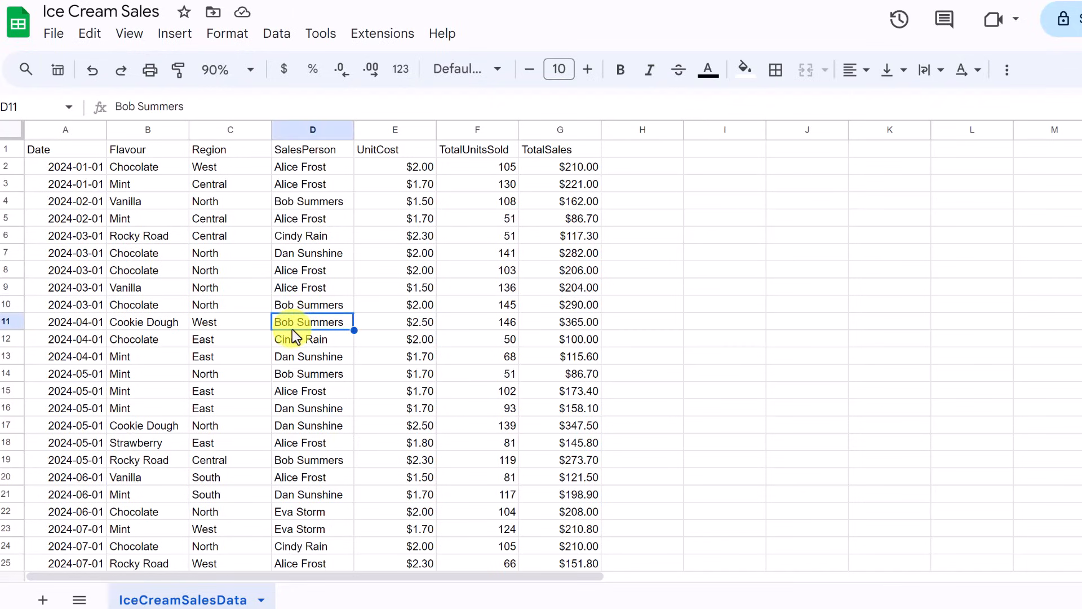
{"action": "left_click", "coordinate": [297, 221]}
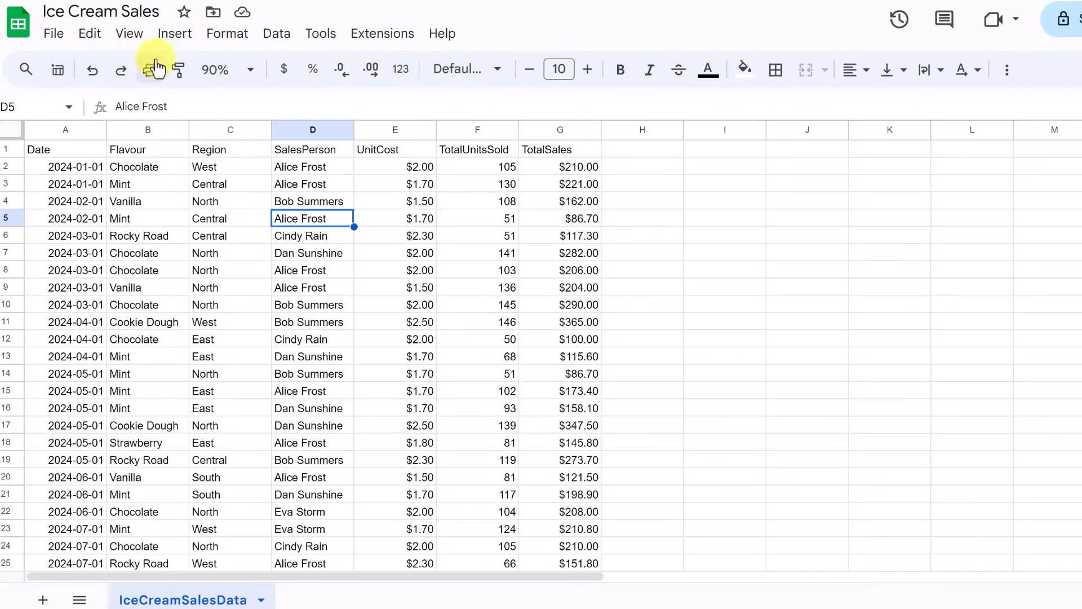
{"action": "left_click", "coordinate": [172, 35]}
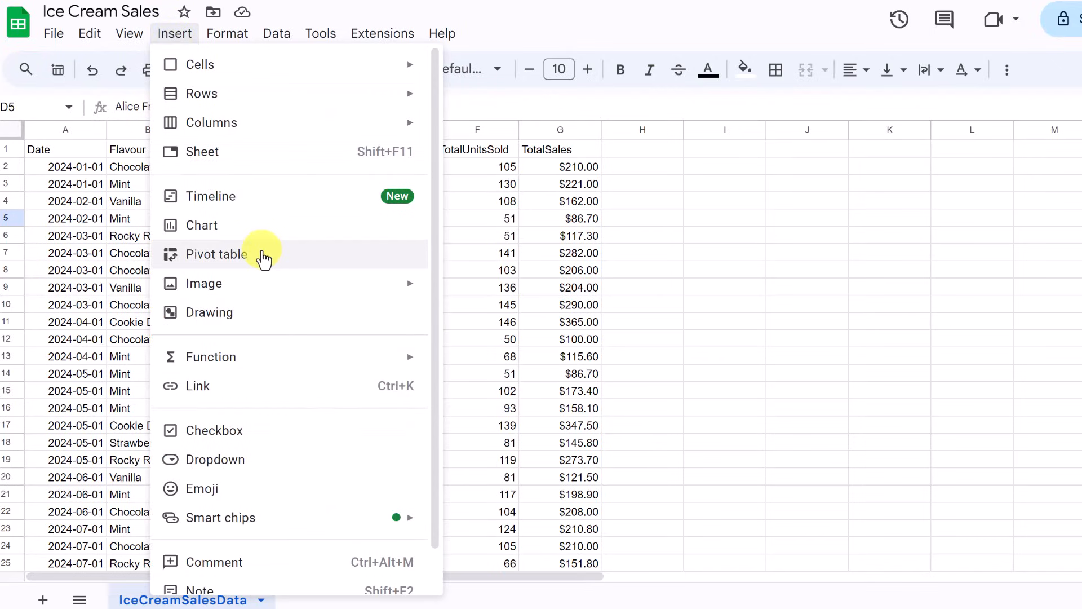
{"action": "left_click", "coordinate": [263, 257]}
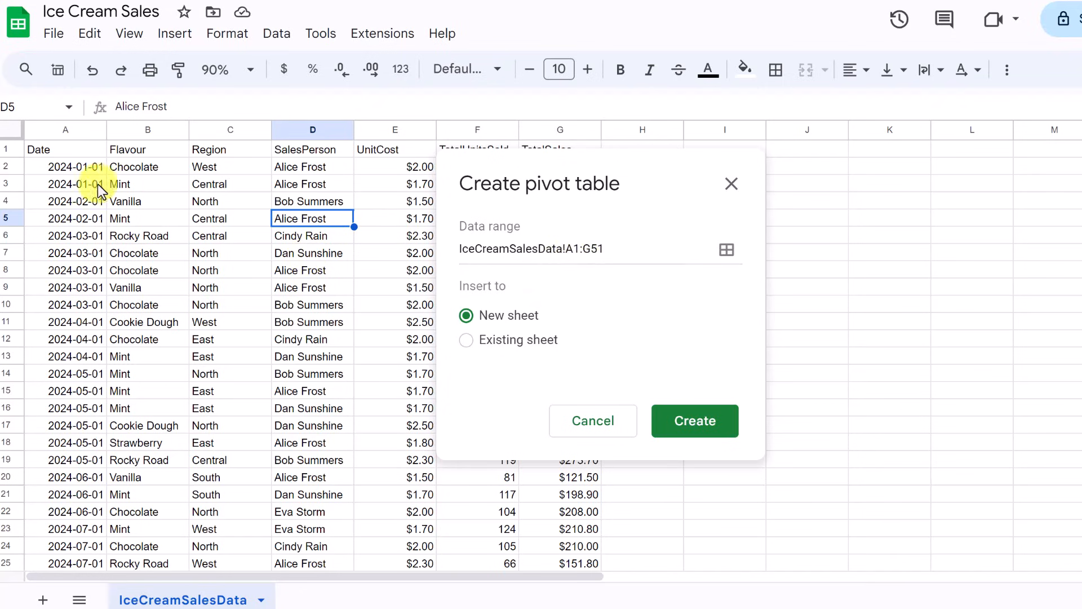
{"action": "scroll", "coordinate": [151, 343], "scroll_direction": "down", "scroll_amount": 8}
{"action": "scroll", "coordinate": [492, 477], "scroll_direction": "down", "scroll_amount": 2}
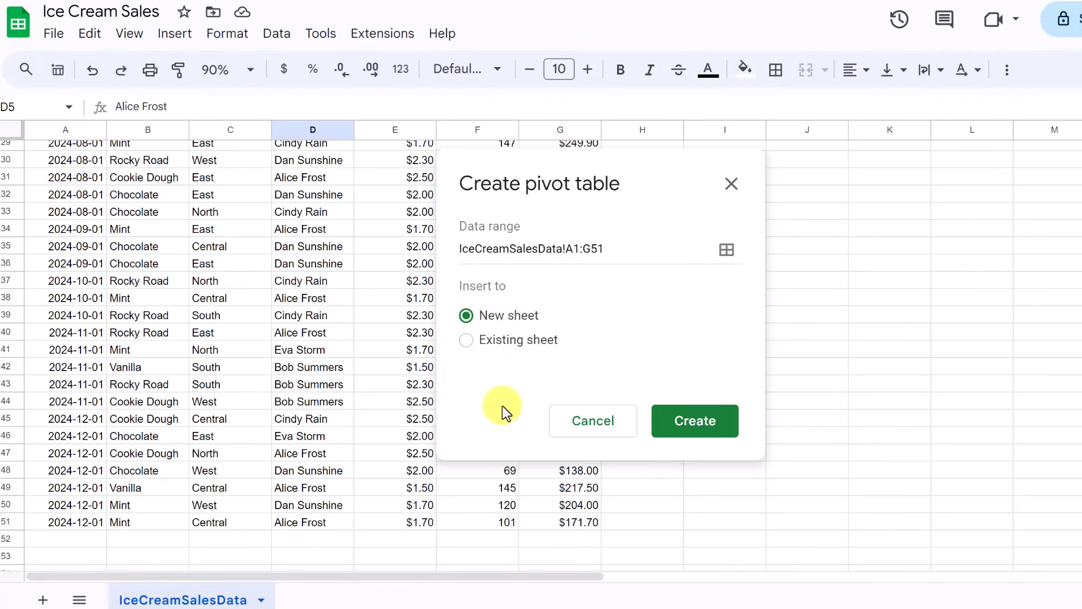
{"action": "left_click", "coordinate": [470, 340]}
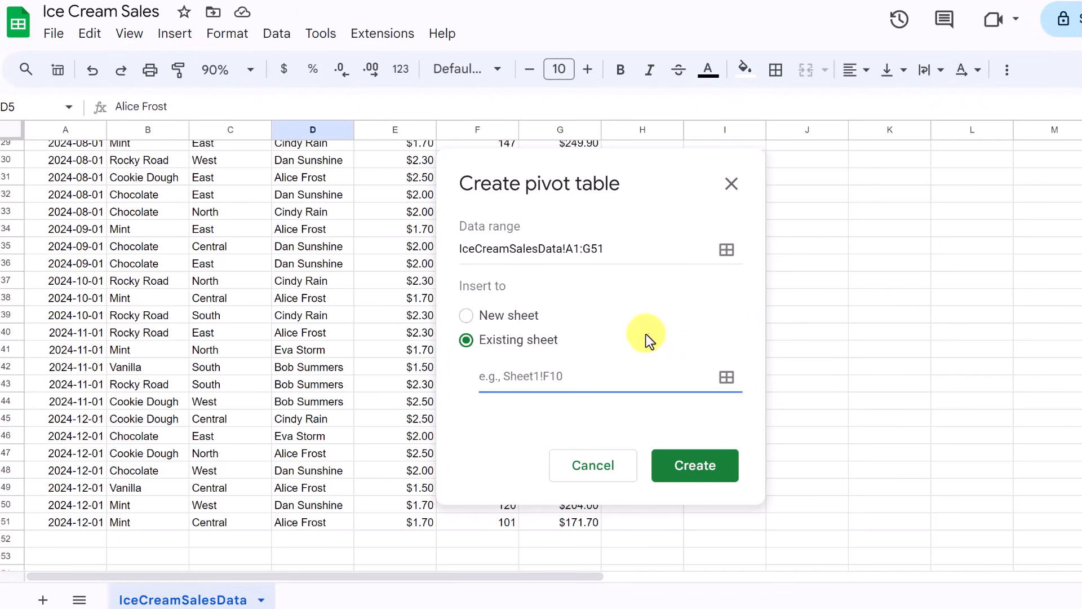
{"action": "left_click", "coordinate": [466, 316]}
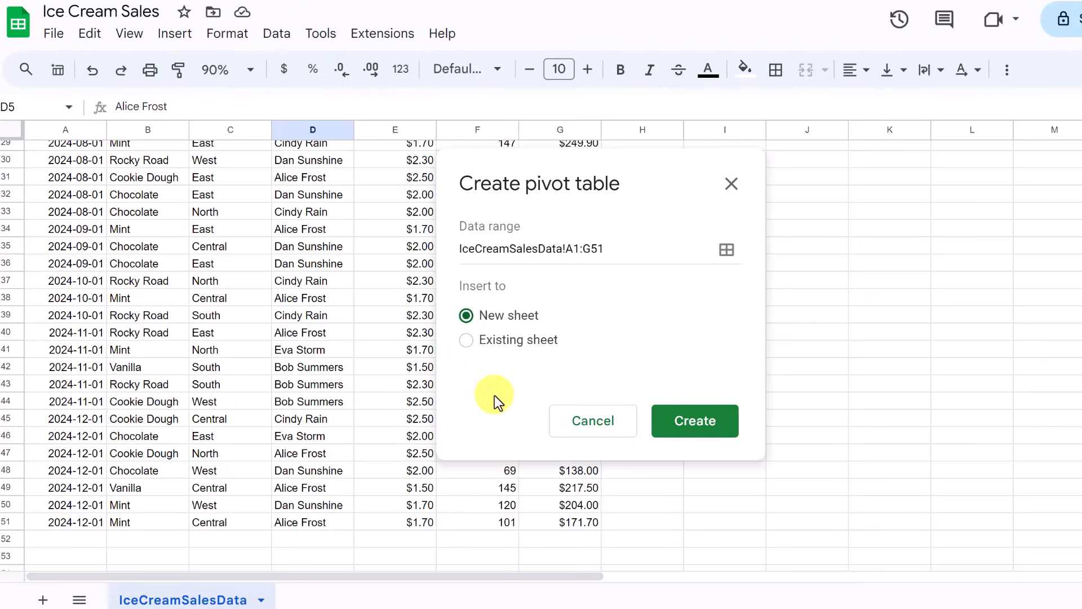
{"action": "left_click", "coordinate": [697, 422]}
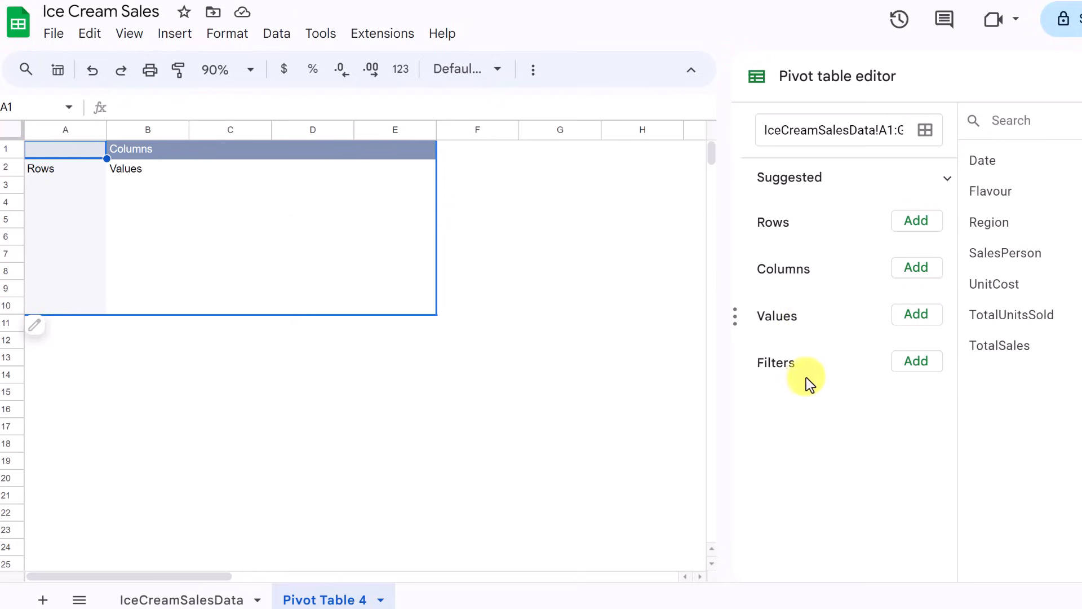
- Add SalesPerson to the pivot table's rows and TotalSales, summarized by SUM, to its values
{"action": "left_click", "coordinate": [948, 180]}
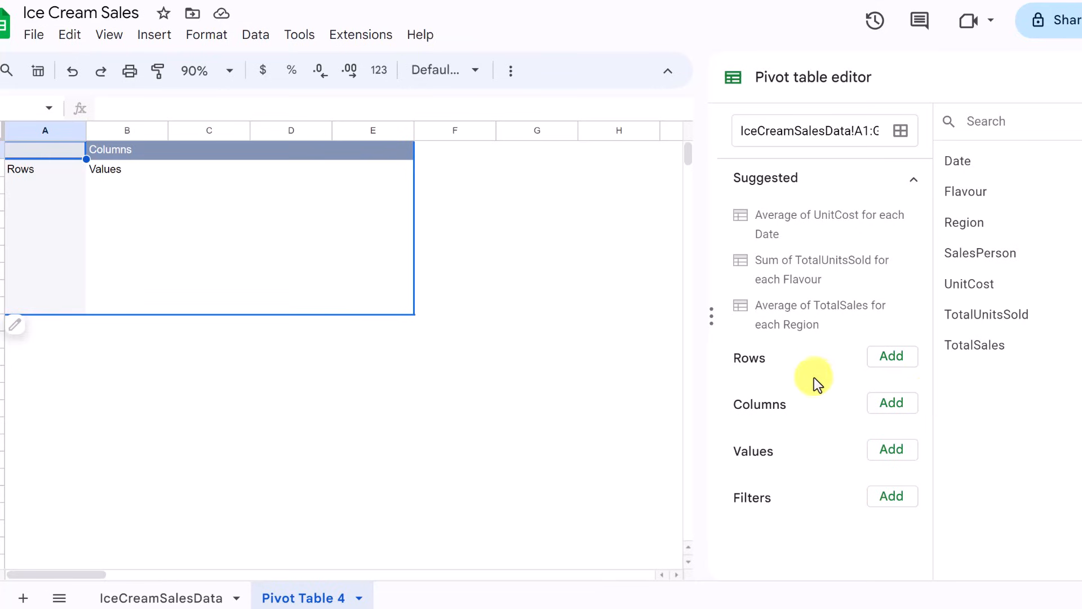
{"action": "left_click", "coordinate": [905, 368]}
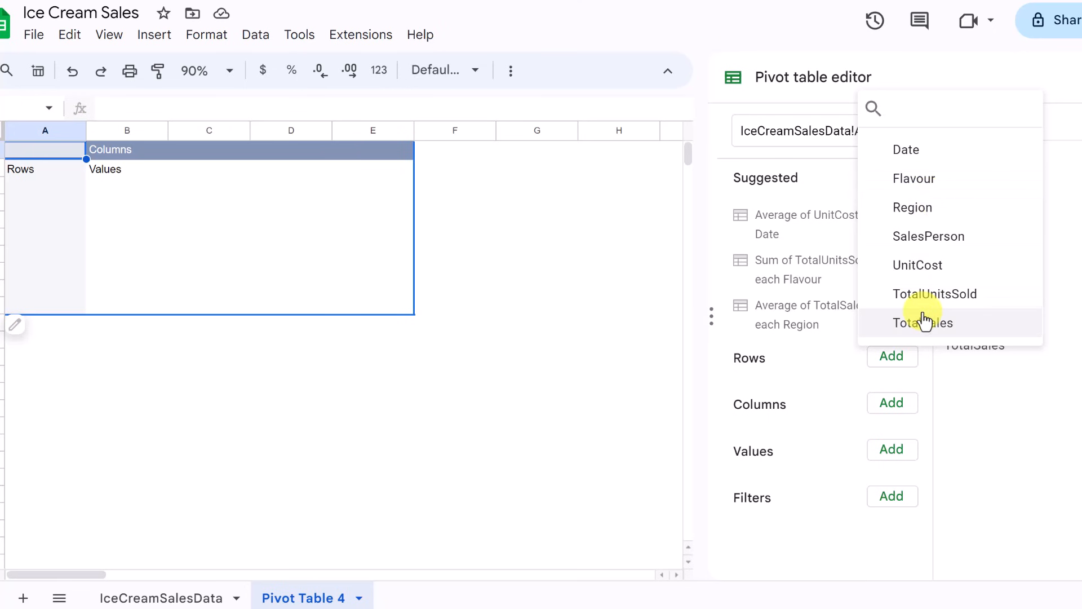
{"action": "left_click", "coordinate": [180, 597]}
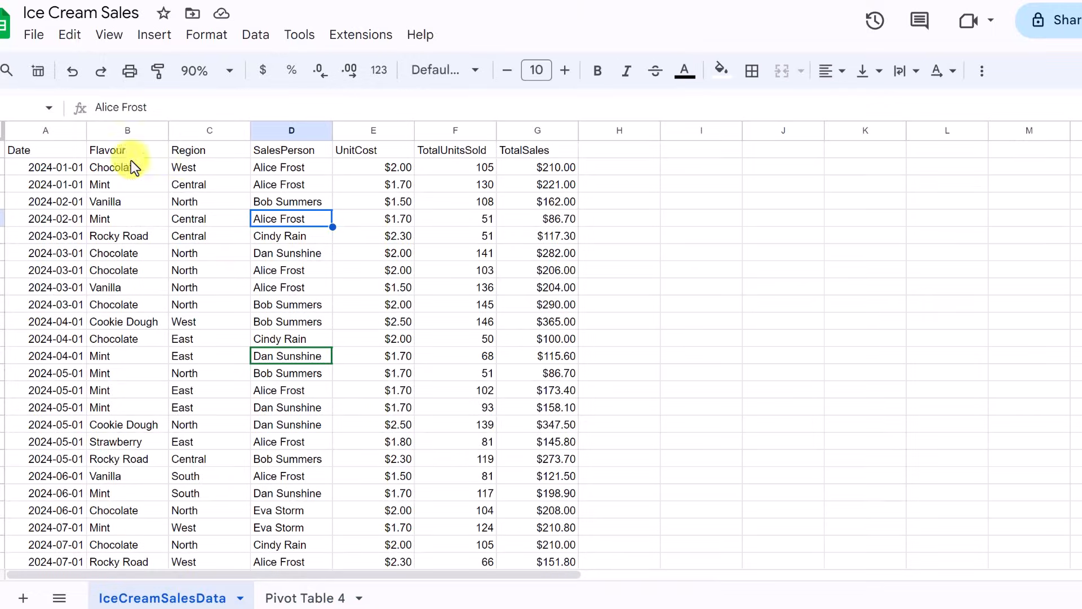
{"action": "left_click", "coordinate": [312, 595]}
{"action": "left_click", "coordinate": [891, 358]}
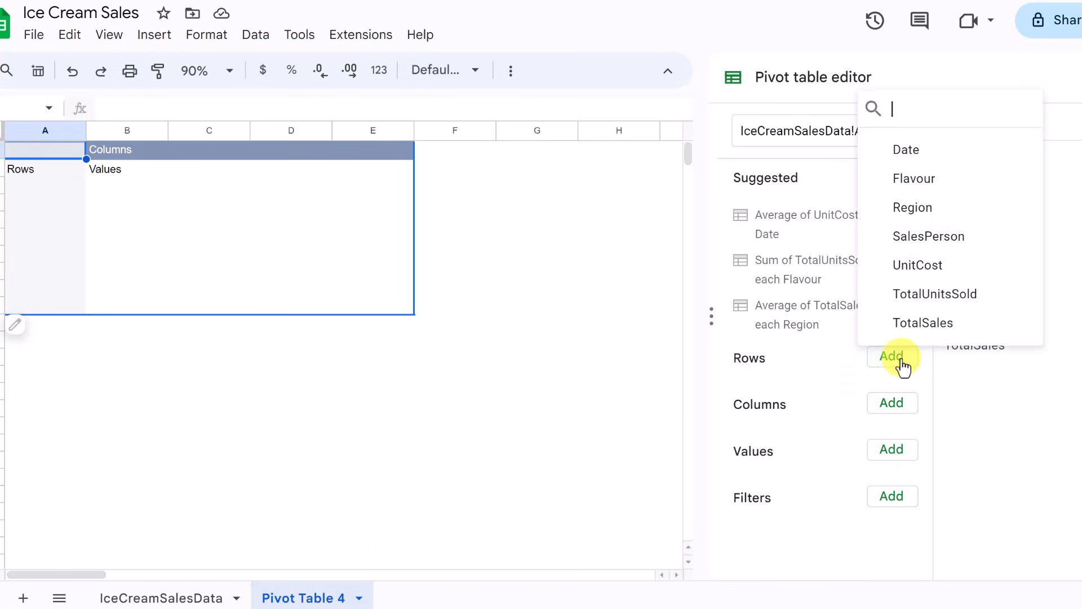
{"action": "left_click", "coordinate": [943, 237]}
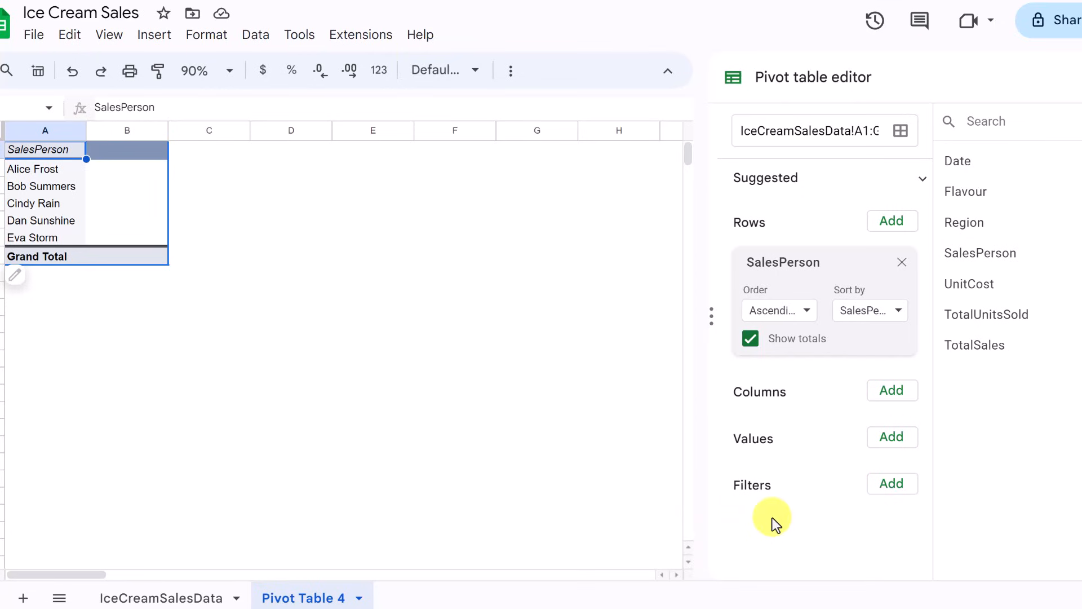
{"action": "left_click", "coordinate": [893, 441]}
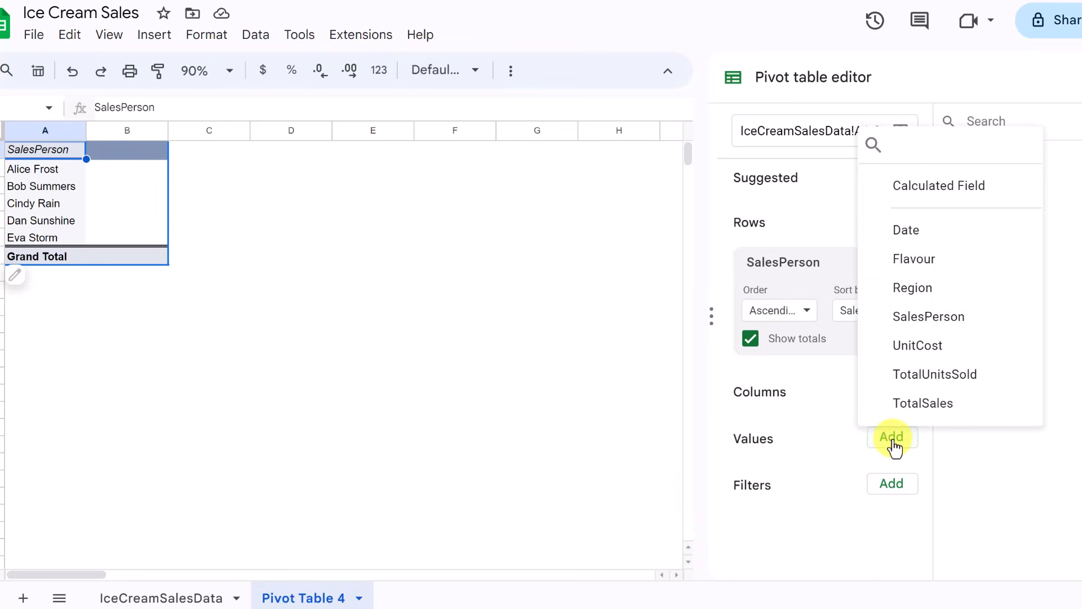
{"action": "left_click", "coordinate": [936, 406]}
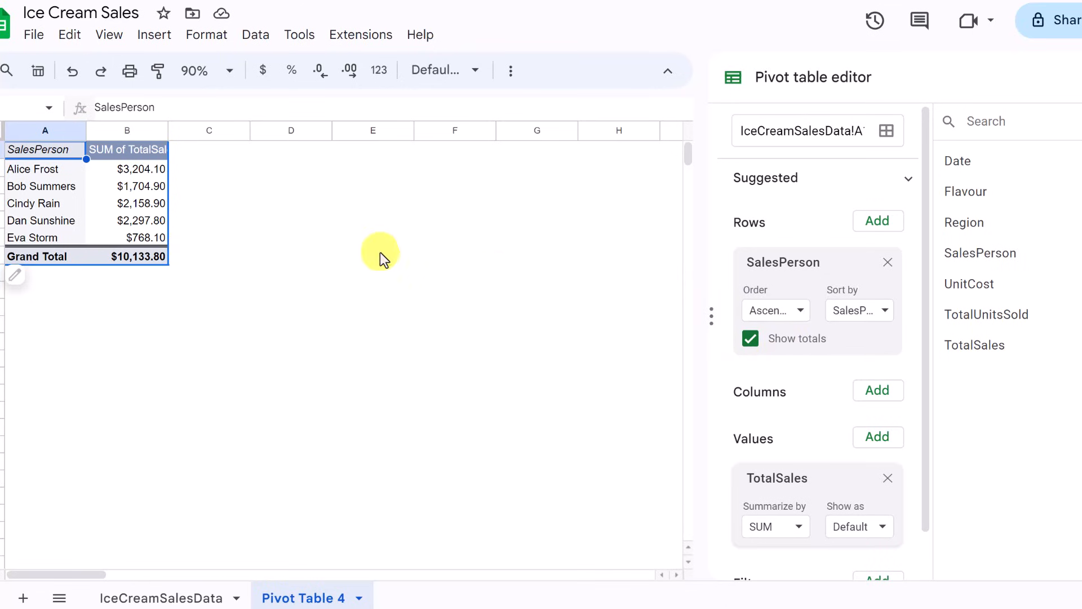
- Set the SalesPerson rows to descending order, sorted by SalesPerson, with totals shown
{"action": "left_click", "coordinate": [750, 340]}
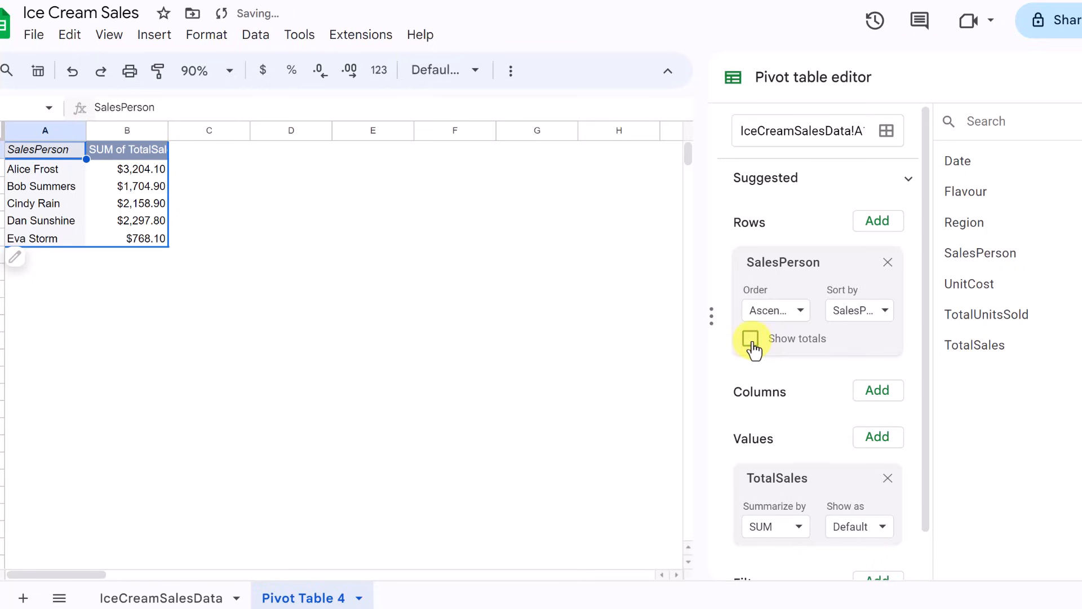
{"action": "left_click", "coordinate": [750, 340]}
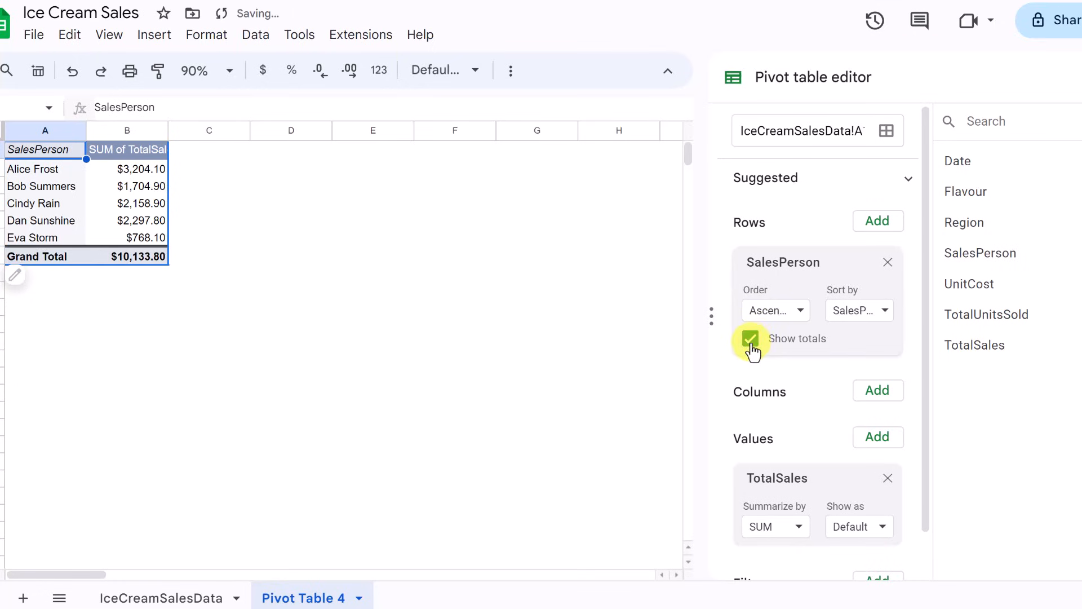
{"action": "left_click", "coordinate": [802, 316]}
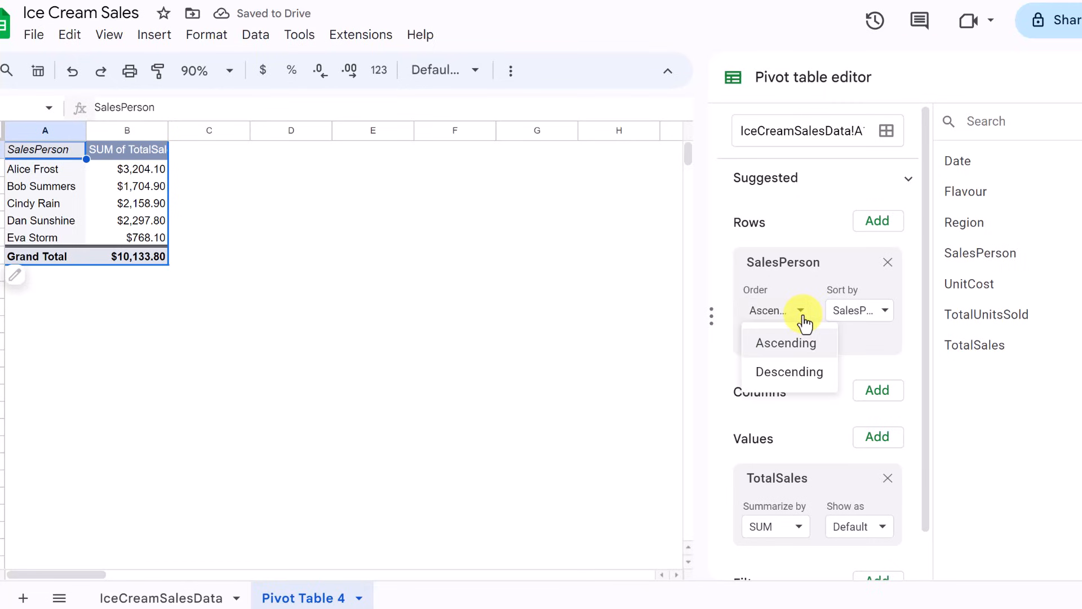
{"action": "left_click", "coordinate": [802, 384]}
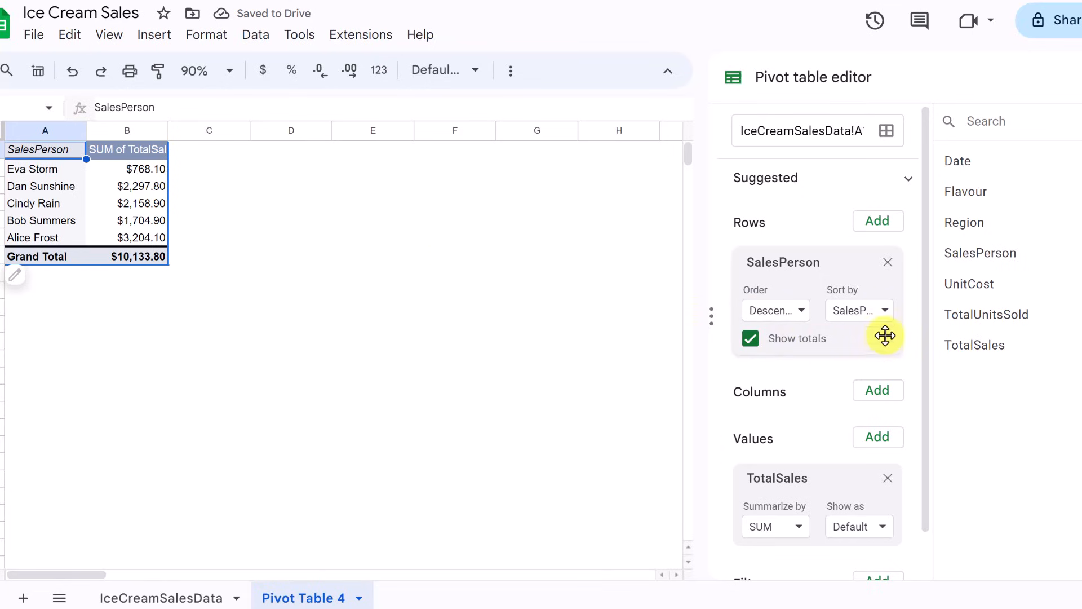
{"action": "left_click", "coordinate": [886, 315]}
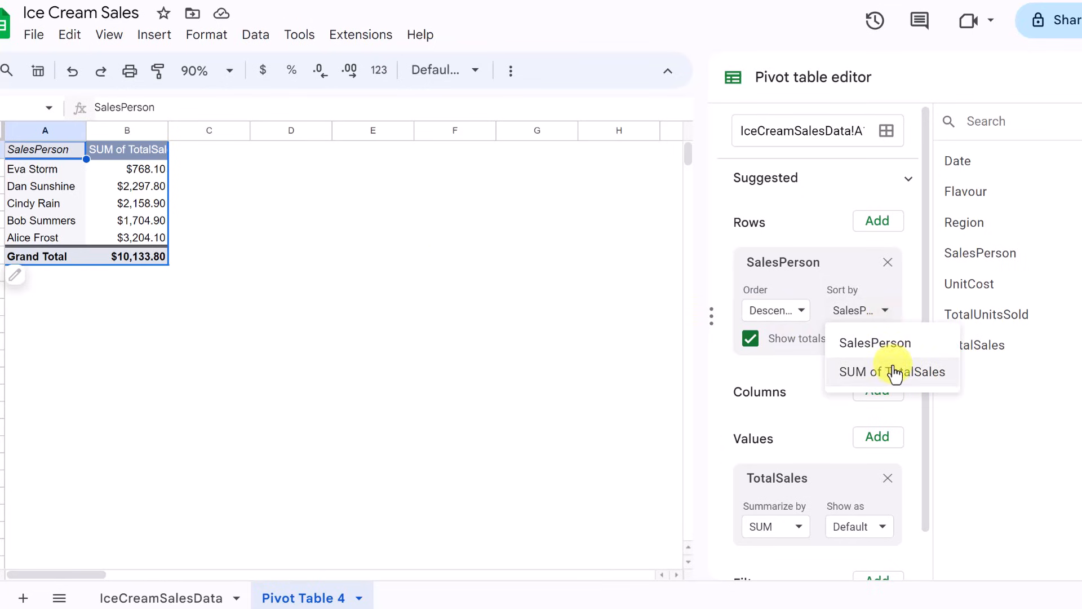
{"action": "left_click", "coordinate": [895, 346]}
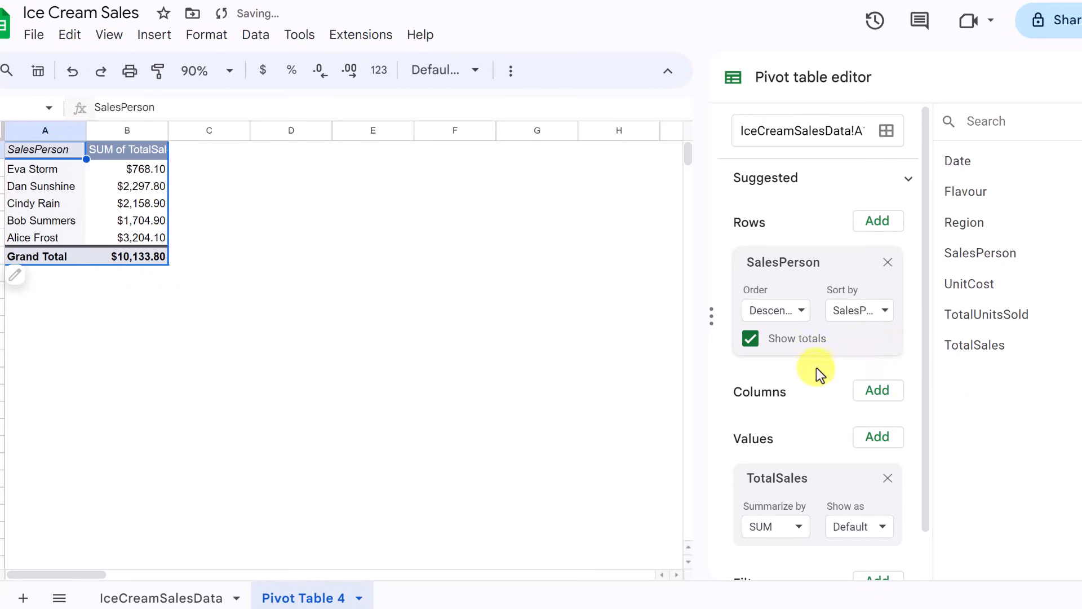
- Replace TotalSales with TotalUnitsSold as the pivot table's value field
{"action": "scroll", "coordinate": [820, 406], "scroll_direction": "down", "scroll_amount": 1}
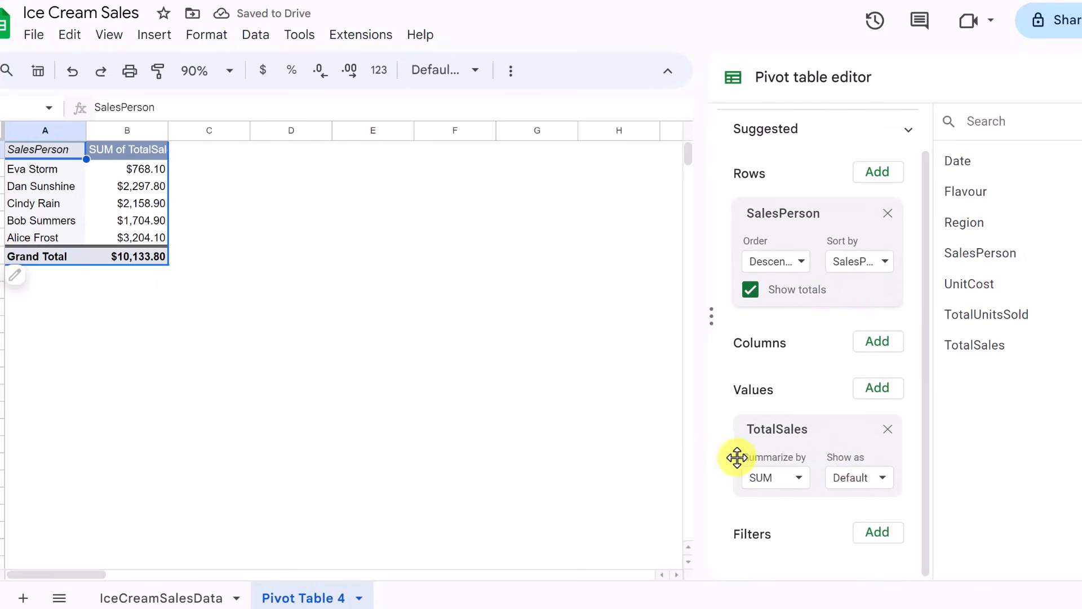
{"action": "left_click", "coordinate": [888, 430]}
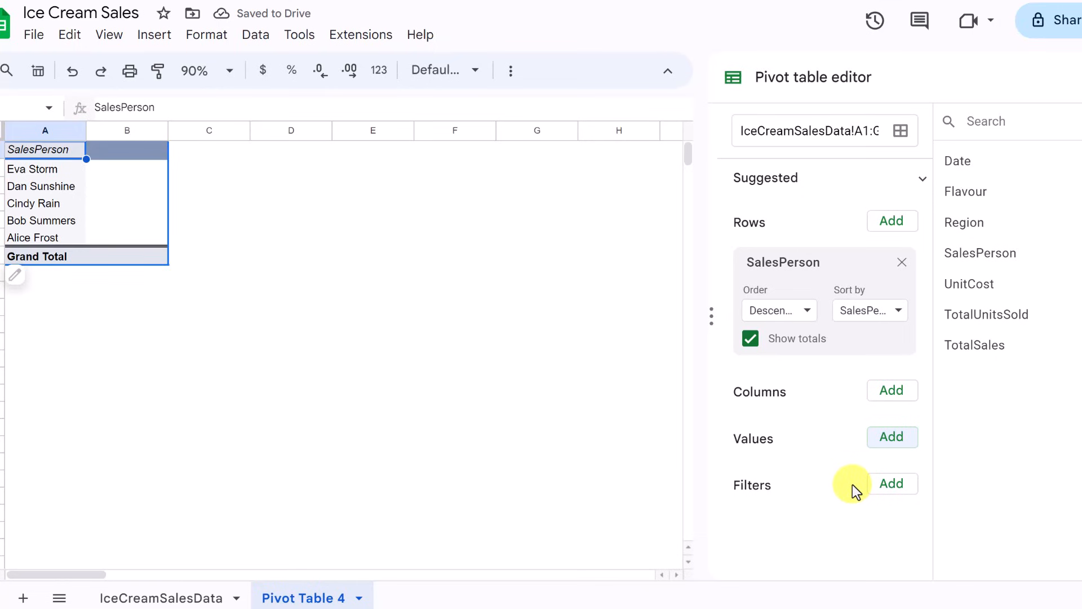
{"action": "left_click", "coordinate": [890, 442]}
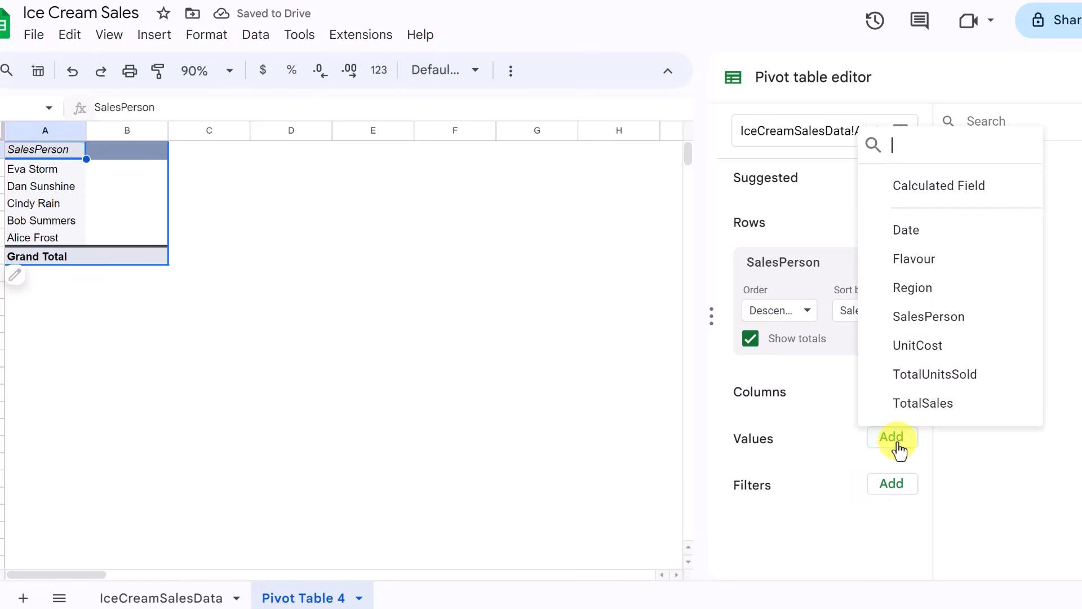
{"action": "left_click", "coordinate": [943, 374]}
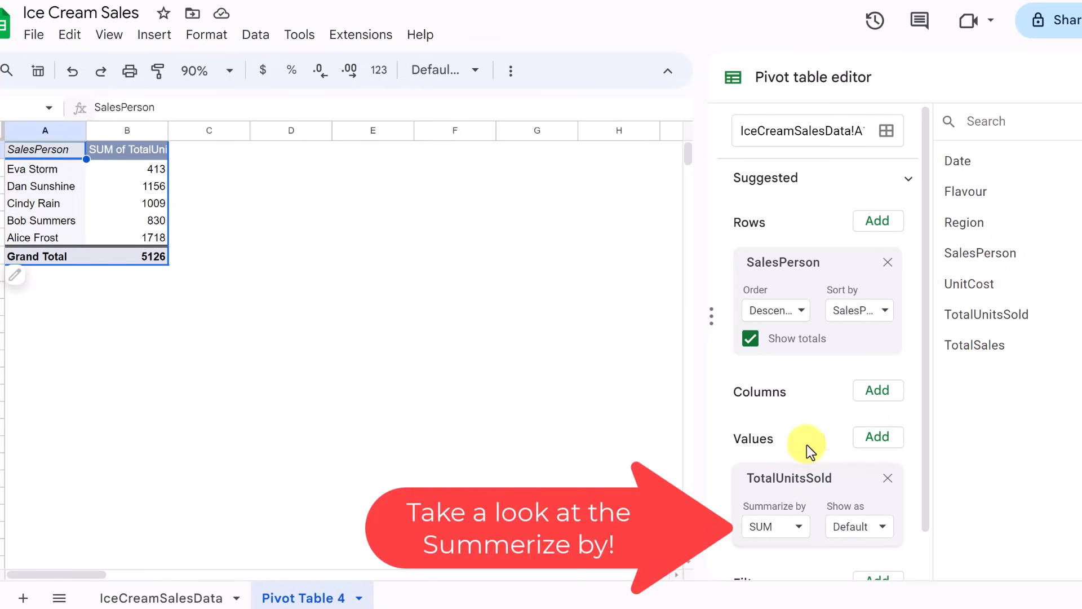
- Add TotalSales as a value field and remove TotalUnitsSold from the values
{"action": "left_click", "coordinate": [872, 440]}
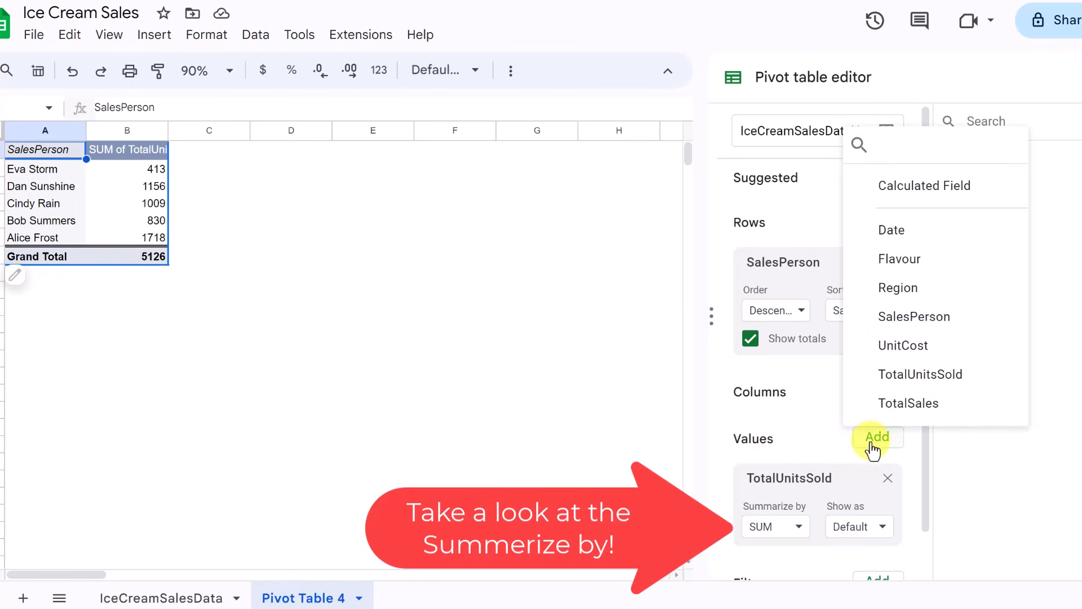
{"action": "left_click", "coordinate": [915, 406]}
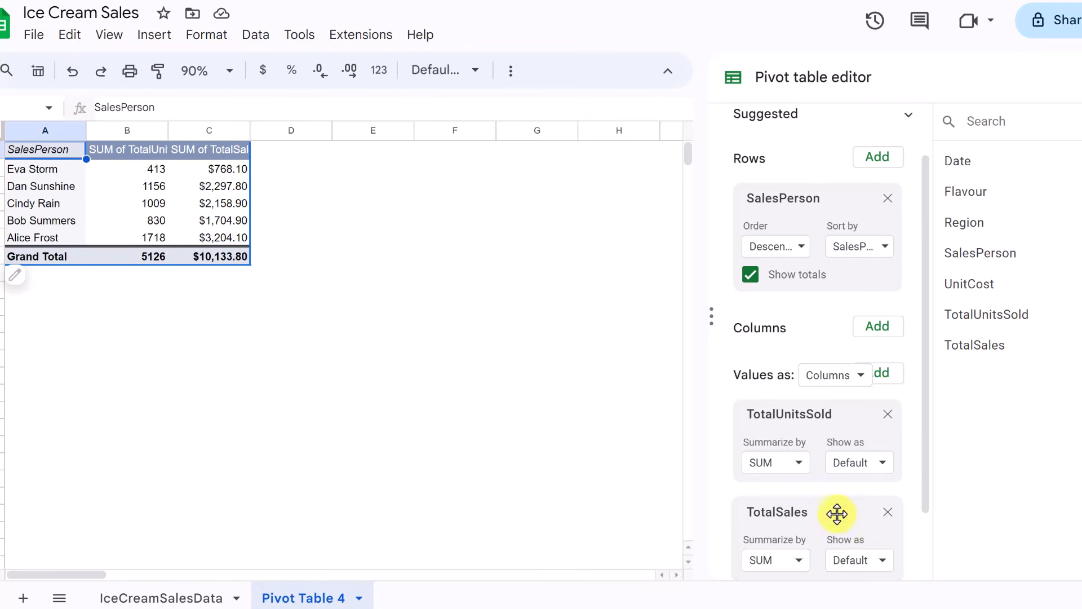
{"action": "left_click", "coordinate": [889, 415]}
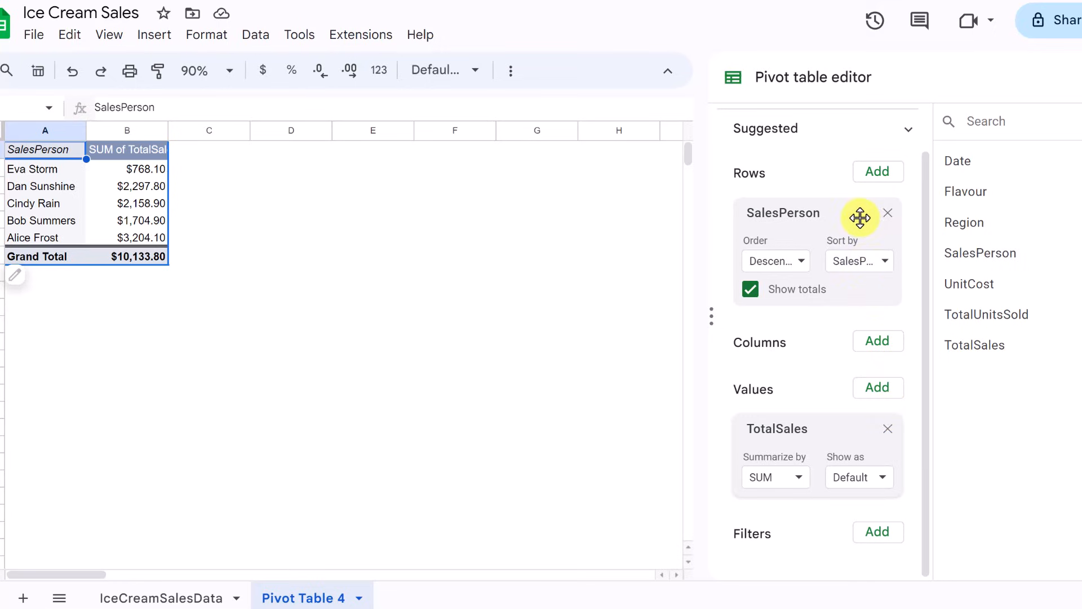
- Add Region as a second row field beneath SalesPerson and look through the resulting regional breakdown
{"action": "left_click", "coordinate": [878, 172]}
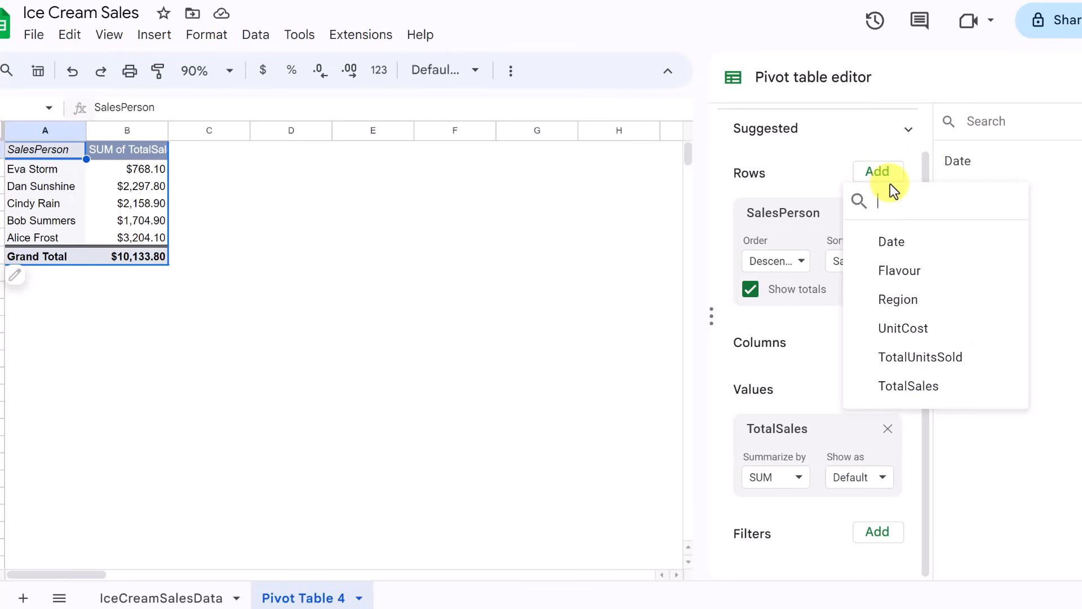
{"action": "left_click", "coordinate": [914, 301]}
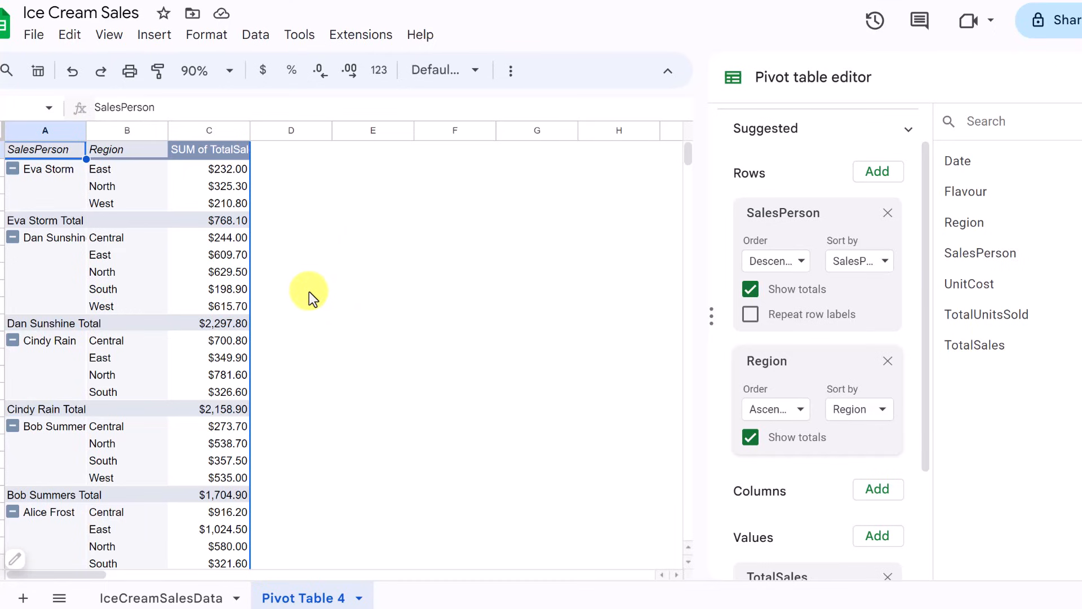
{"action": "scroll", "coordinate": [147, 289], "scroll_direction": "down", "scroll_amount": 3}
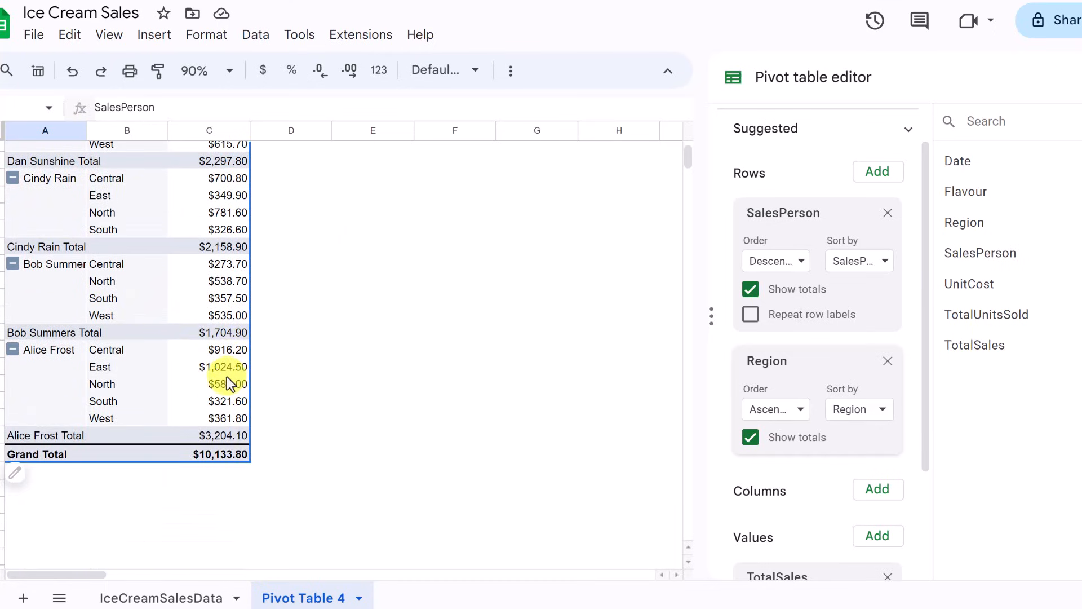
{"action": "scroll", "coordinate": [228, 384], "scroll_direction": "up", "scroll_amount": 3}
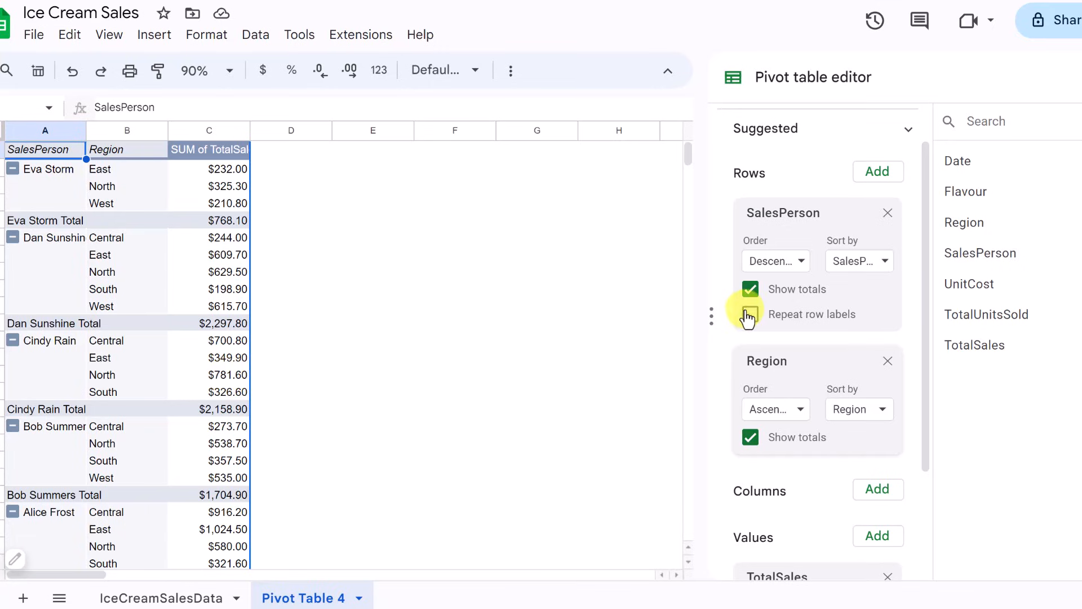
- Remove Region from the pivot table's rows and add it to the columns instead
{"action": "left_click", "coordinate": [887, 362]}
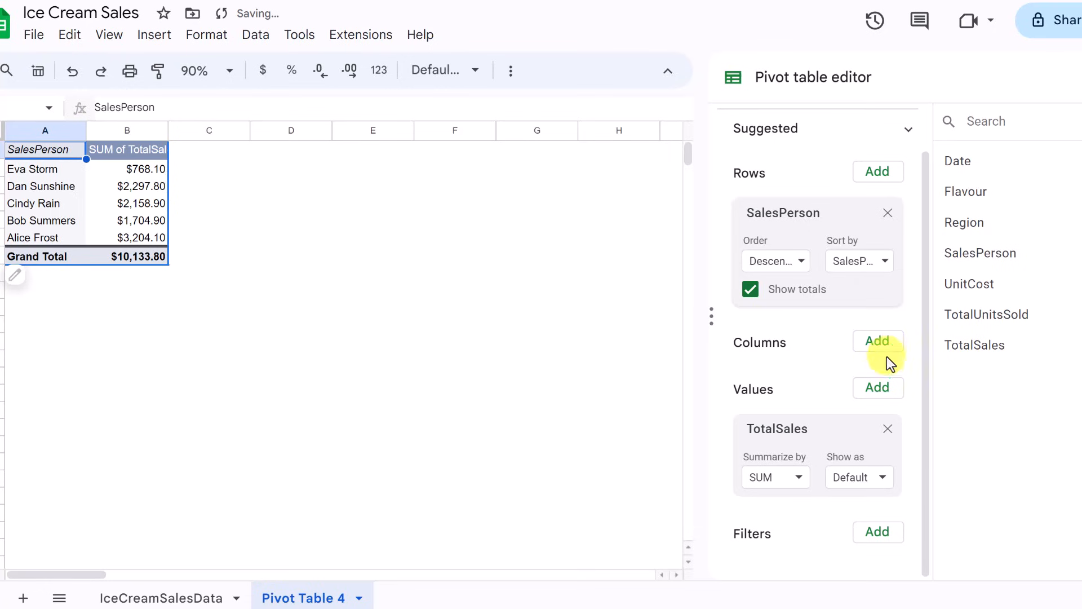
{"action": "left_click", "coordinate": [884, 341]}
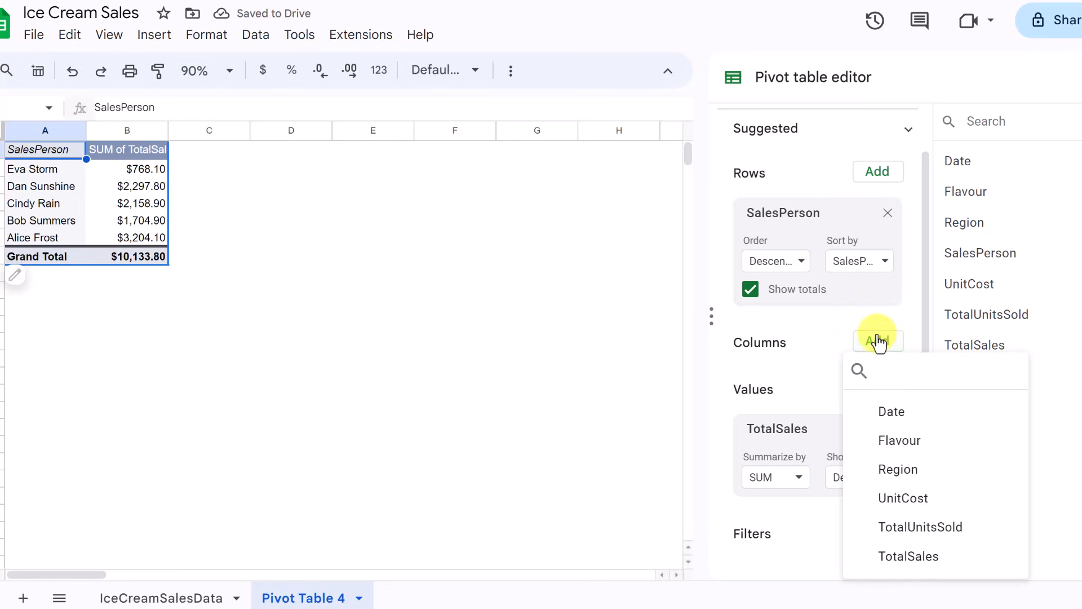
{"action": "left_click", "coordinate": [901, 467]}
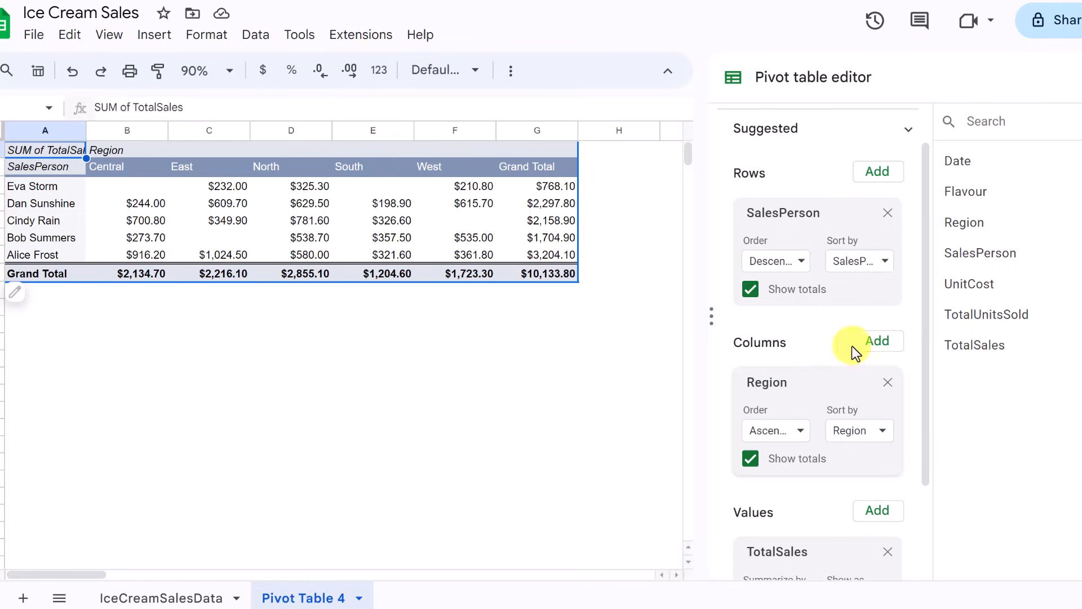
- Add Flavour as a second column field beneath Region and review the source records in the IceCreamSalesData sheet
{"action": "left_click", "coordinate": [877, 341]}
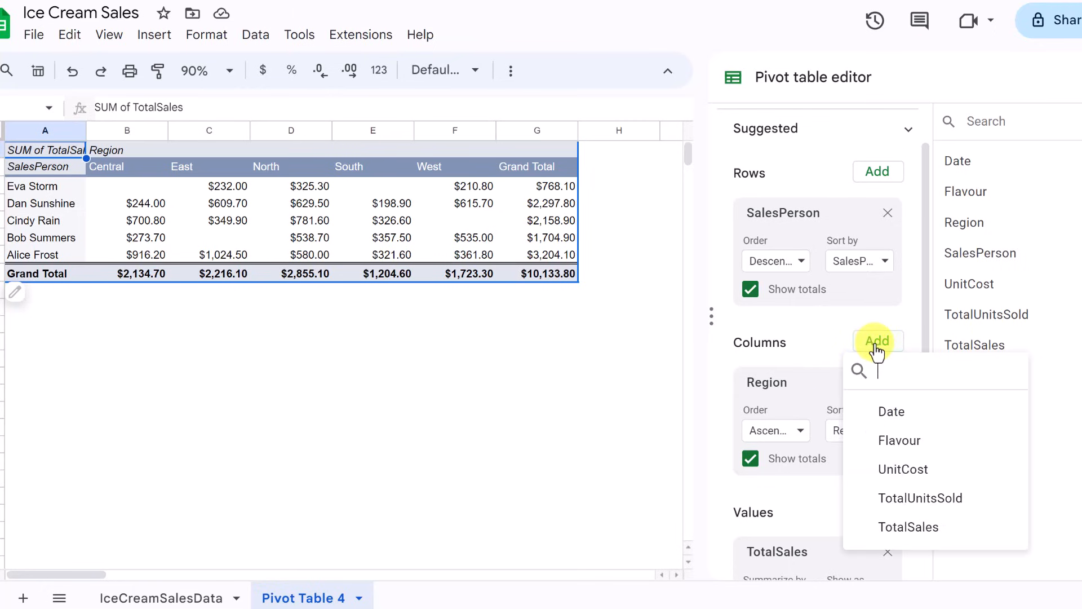
{"action": "left_click", "coordinate": [927, 448]}
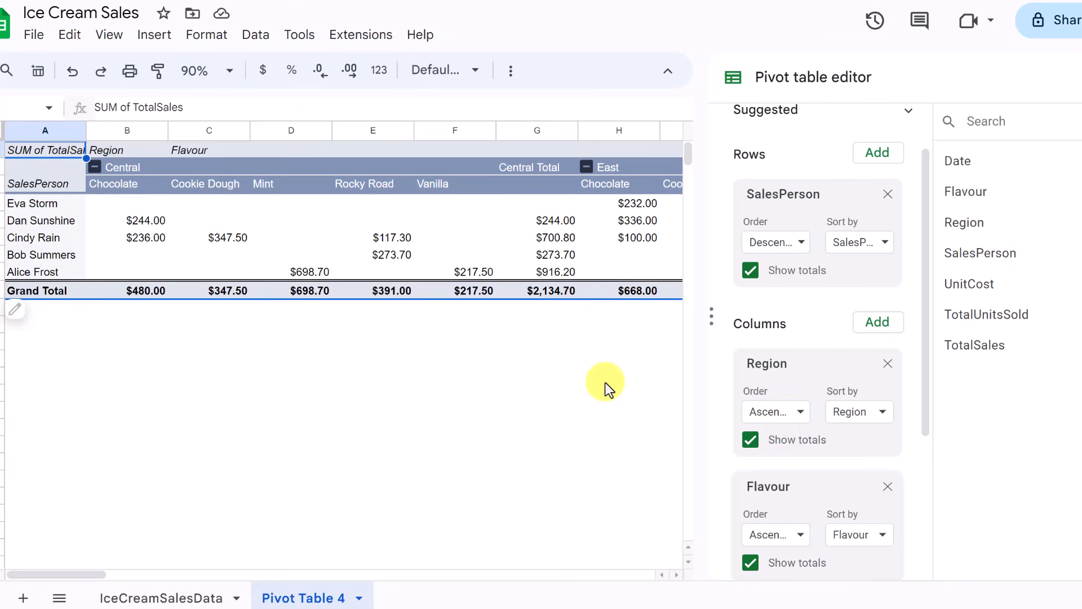
{"action": "left_click", "coordinate": [183, 598]}
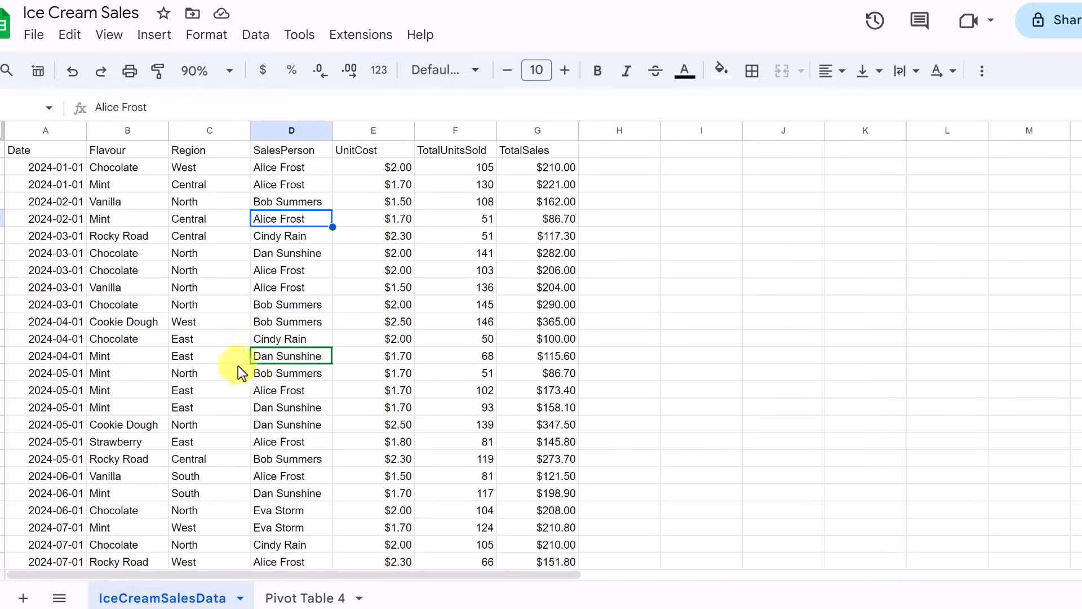
{"action": "scroll", "coordinate": [248, 197], "scroll_direction": "down", "scroll_amount": 6}
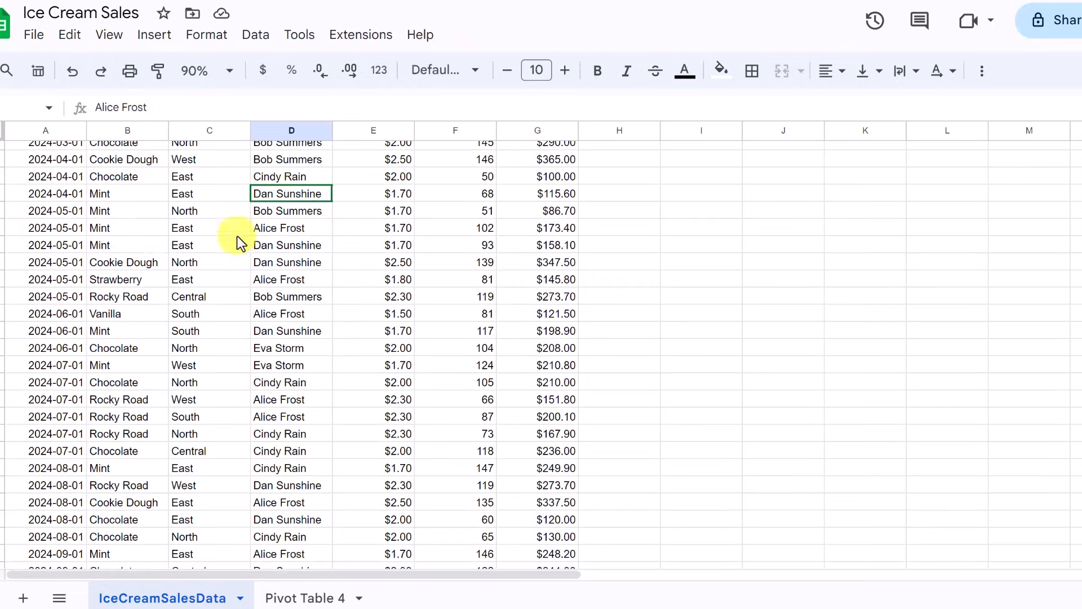
{"action": "scroll", "coordinate": [224, 263], "scroll_direction": "down", "scroll_amount": 2}
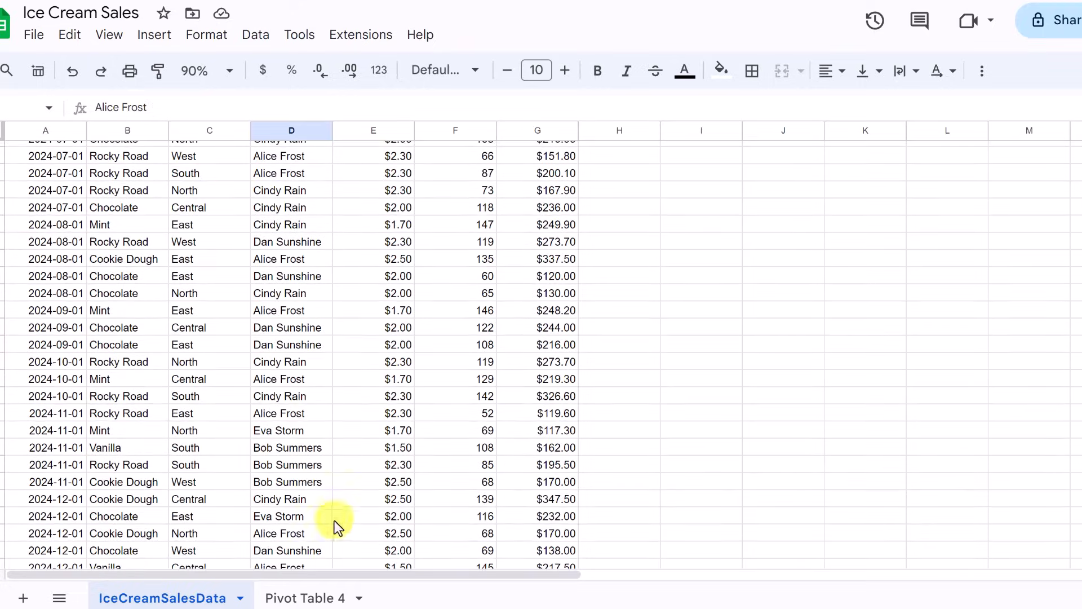
{"action": "left_click", "coordinate": [304, 597]}
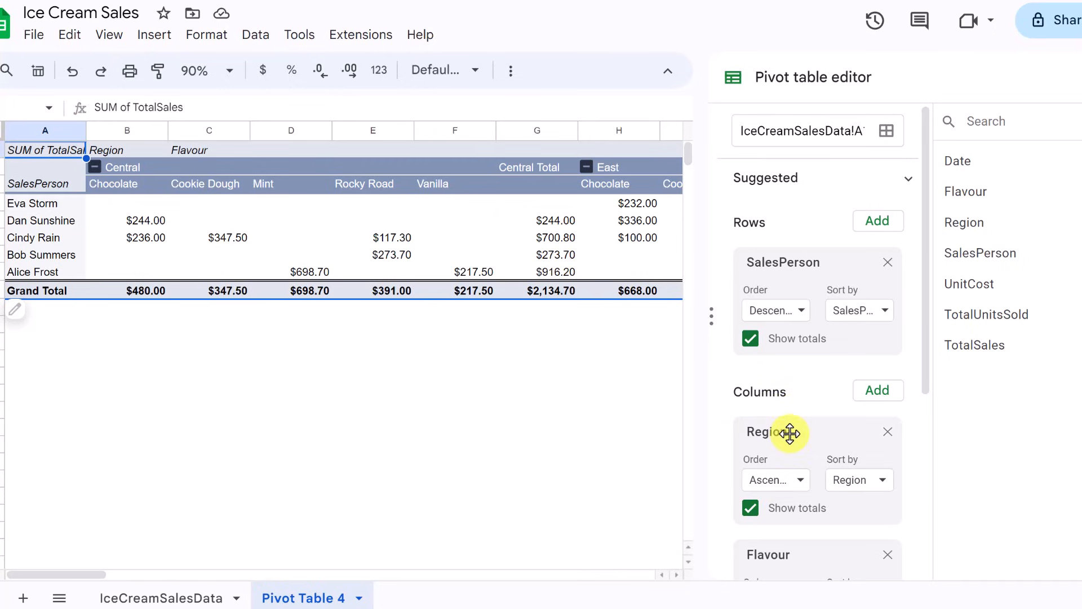
- Reorder the column fields so Flavour precedes Region, and move Flavour into the rows above SalesPerson
{"action": "scroll", "coordinate": [791, 435], "scroll_direction": "down", "scroll_amount": 5}
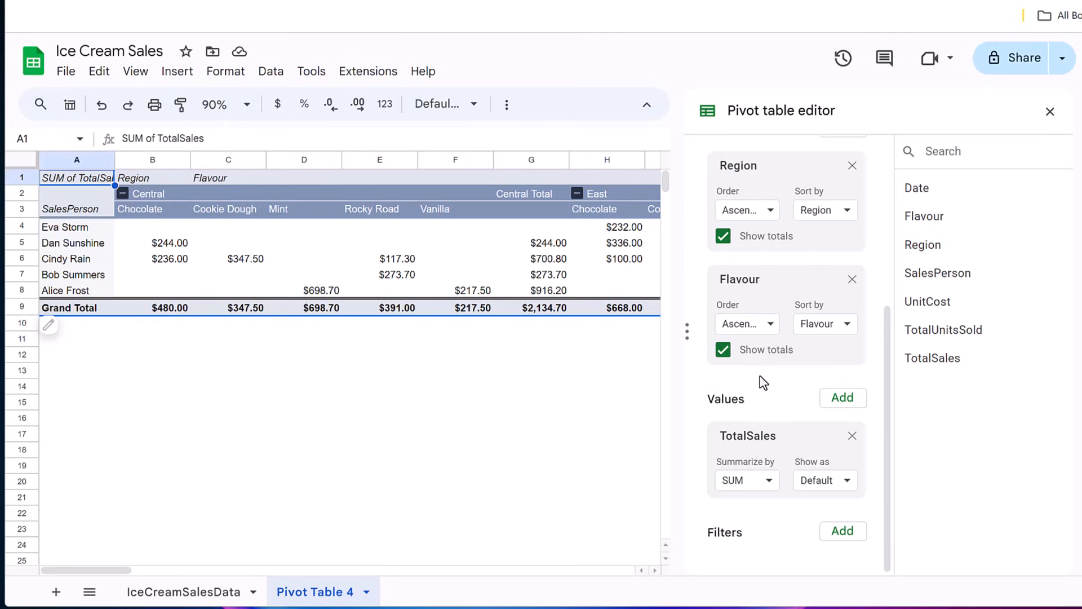
{"action": "scroll", "coordinate": [764, 379], "scroll_direction": "up", "scroll_amount": 4}
{"action": "scroll", "coordinate": [761, 346], "scroll_direction": "down", "scroll_amount": 3}
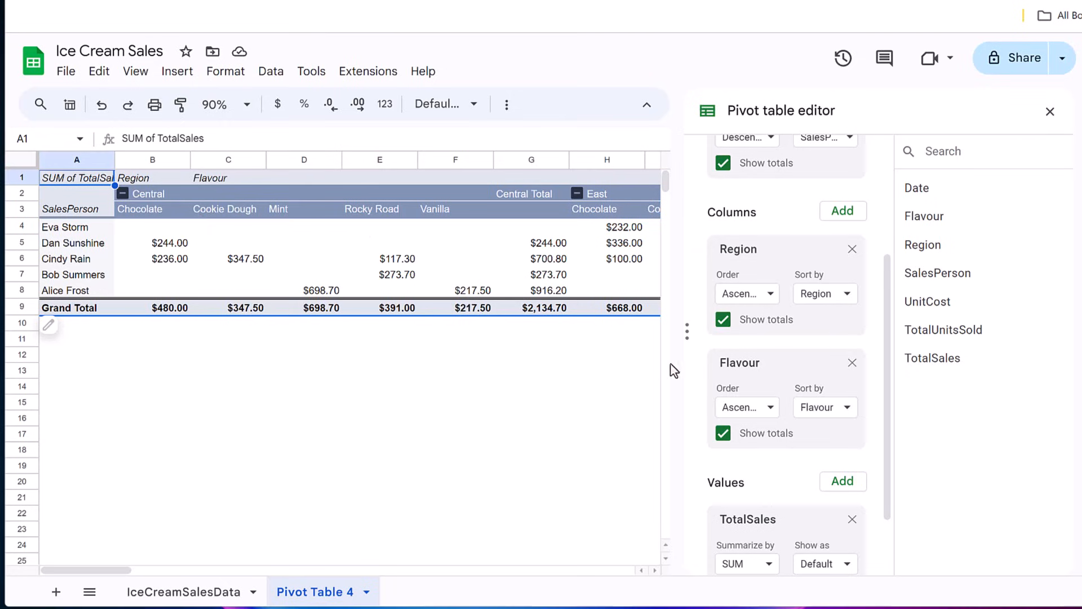
{"action": "left_click_drag", "start_coordinate": [759, 364], "coordinate": [774, 244]}
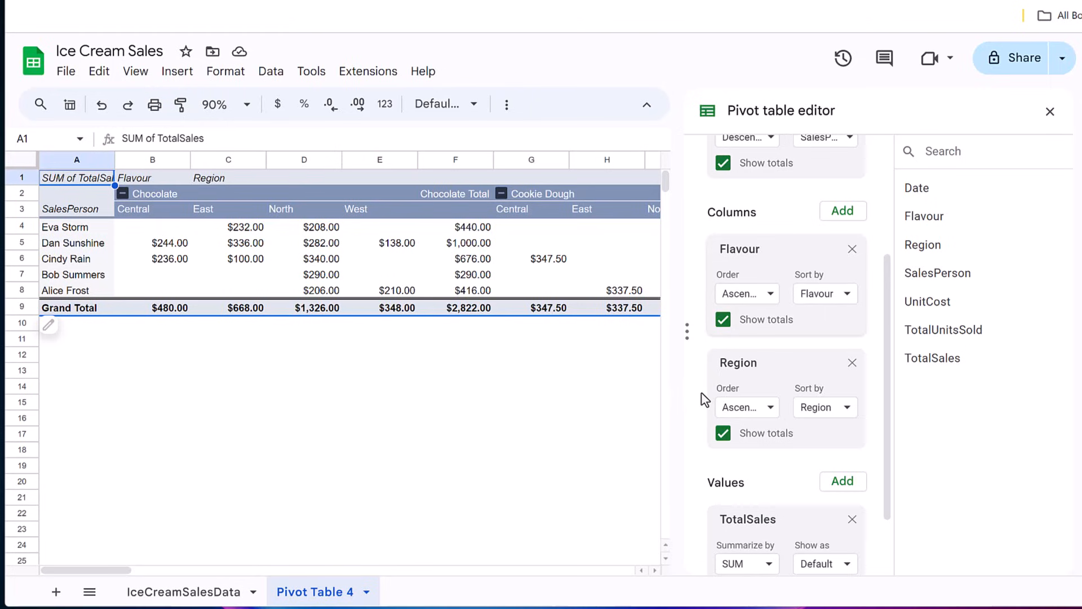
{"action": "scroll", "coordinate": [705, 401], "scroll_direction": "up", "scroll_amount": 3}
{"action": "left_click_drag", "start_coordinate": [751, 433], "coordinate": [759, 265]}
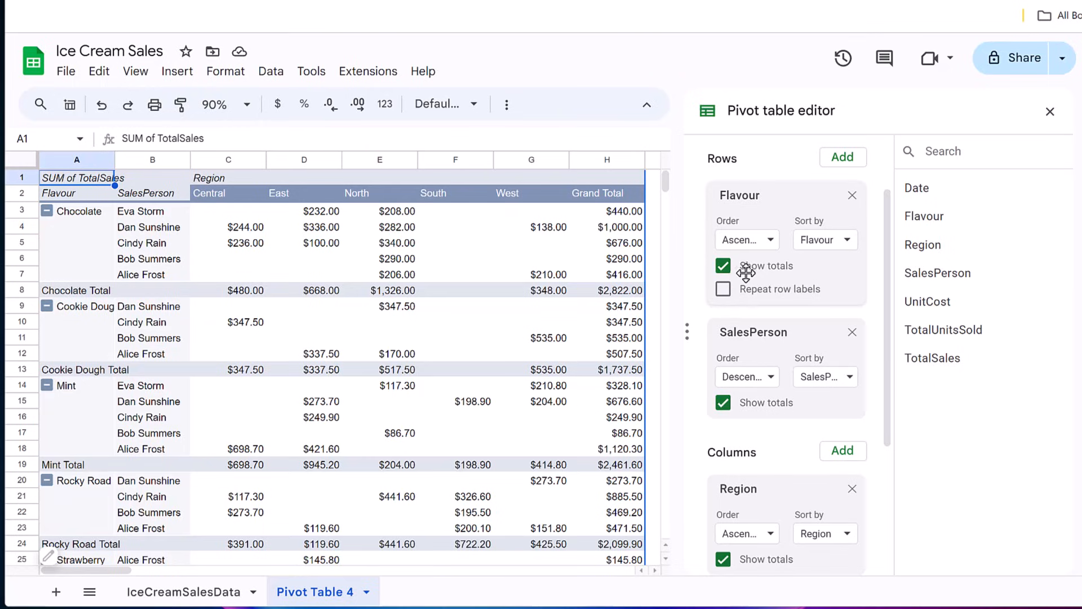
- Turn the totals for the SalesPerson rows and the Region columns off and back on
{"action": "left_click", "coordinate": [722, 406]}
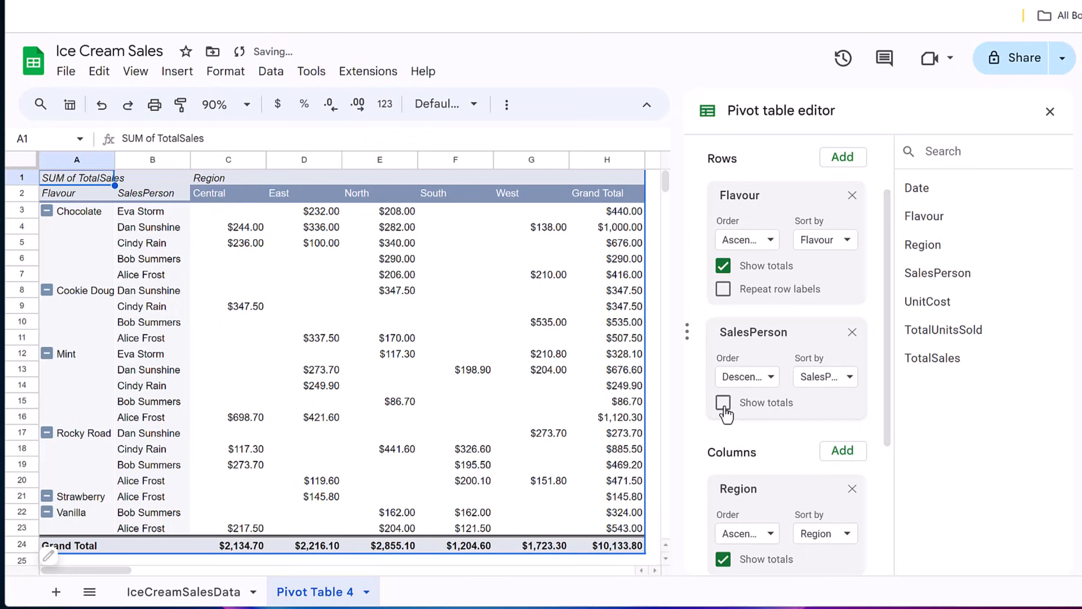
{"action": "left_click", "coordinate": [724, 407]}
{"action": "scroll", "coordinate": [727, 417], "scroll_direction": "down", "scroll_amount": 2}
{"action": "left_click", "coordinate": [725, 478]}
{"action": "left_click", "coordinate": [724, 476]}
{"action": "scroll", "coordinate": [741, 395], "scroll_direction": "down", "scroll_amount": 2}
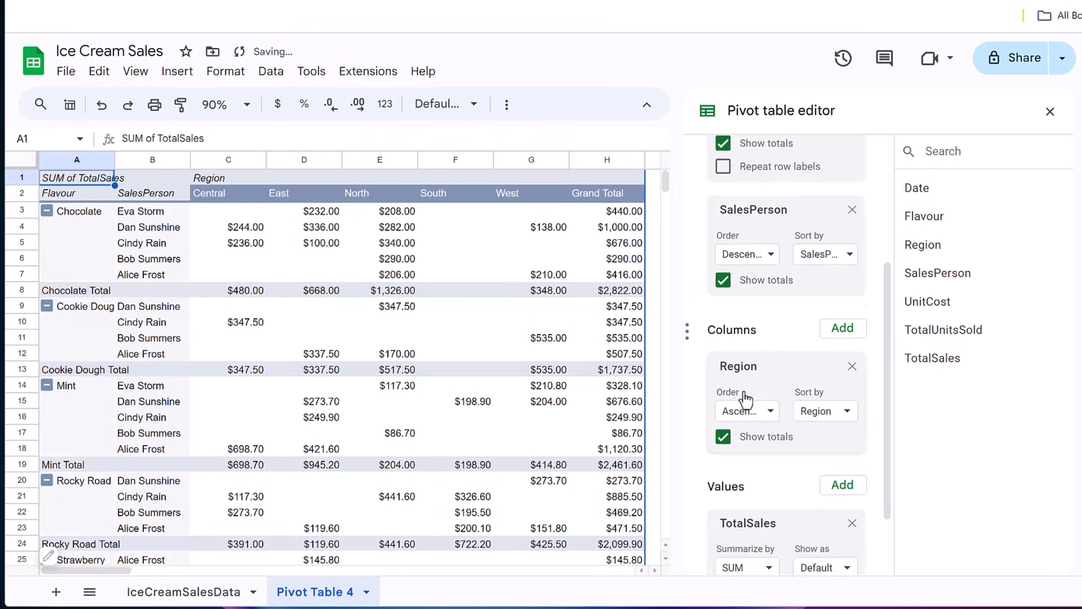
{"action": "scroll", "coordinate": [733, 394], "scroll_direction": "up", "scroll_amount": 5}
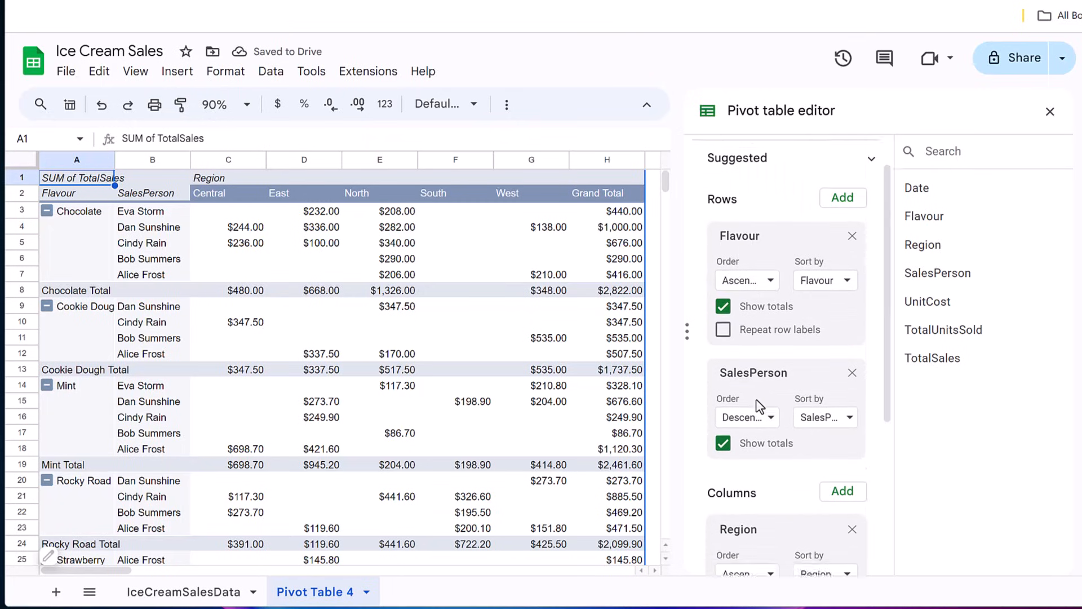
- Add SalesPerson as a filter field of the pivot table
{"action": "scroll", "coordinate": [722, 379], "scroll_direction": "down", "scroll_amount": 5}
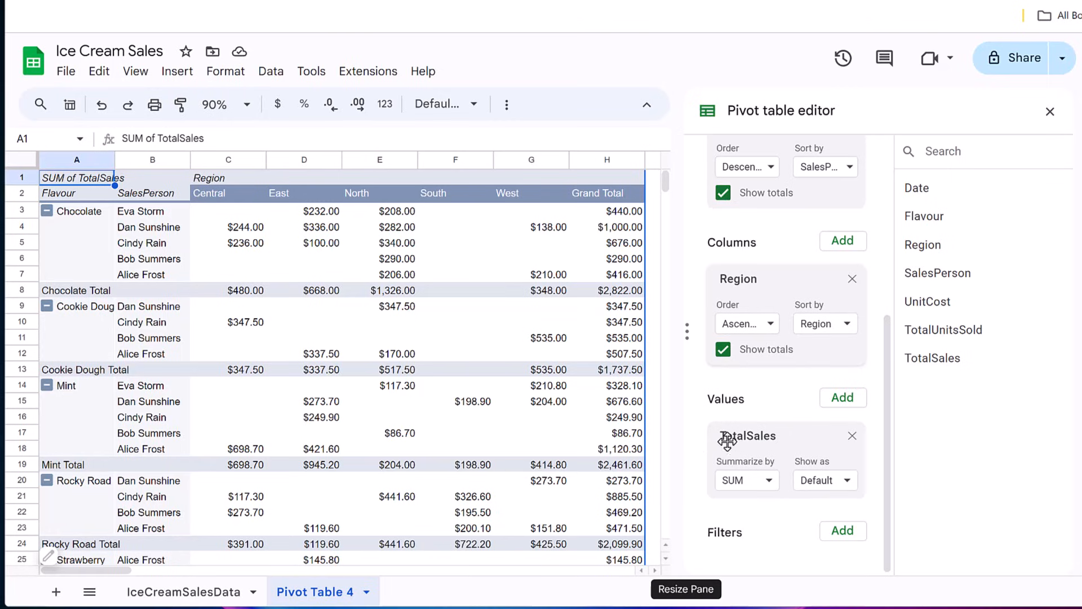
{"action": "left_click", "coordinate": [852, 536]}
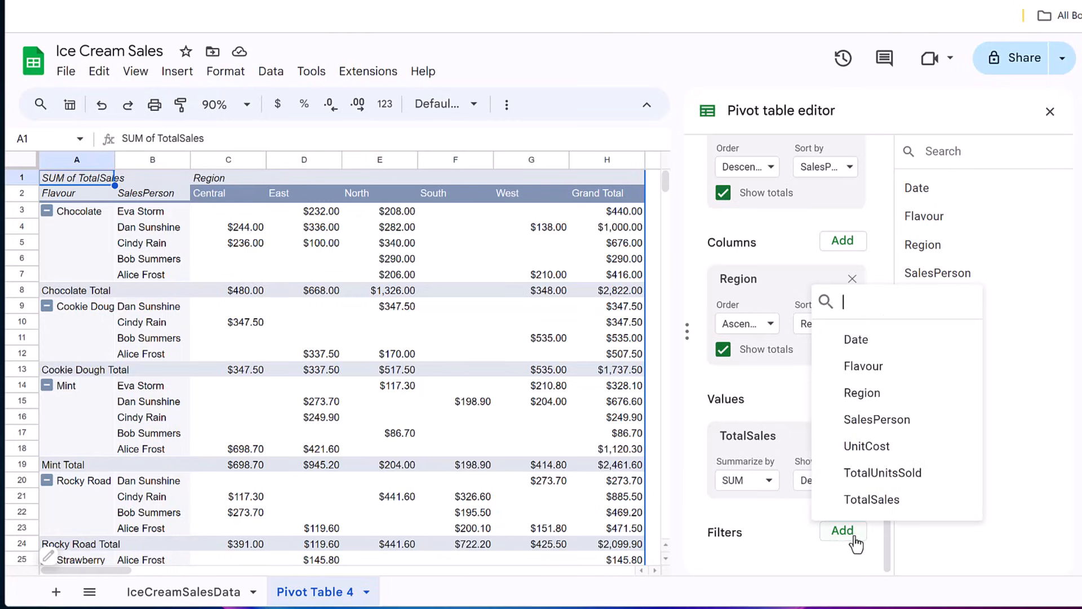
{"action": "left_click", "coordinate": [899, 426]}
{"action": "scroll", "coordinate": [790, 484], "scroll_direction": "down", "scroll_amount": 1}
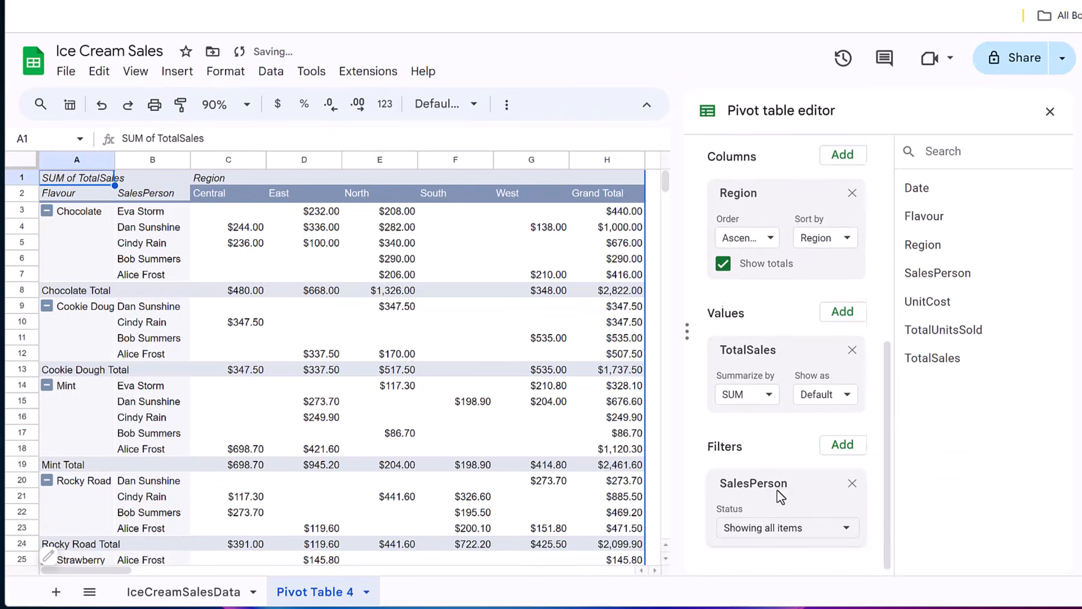
- Limit the SalesPerson filter to only the second and third salespeople in the value list
{"action": "left_click", "coordinate": [819, 535]}
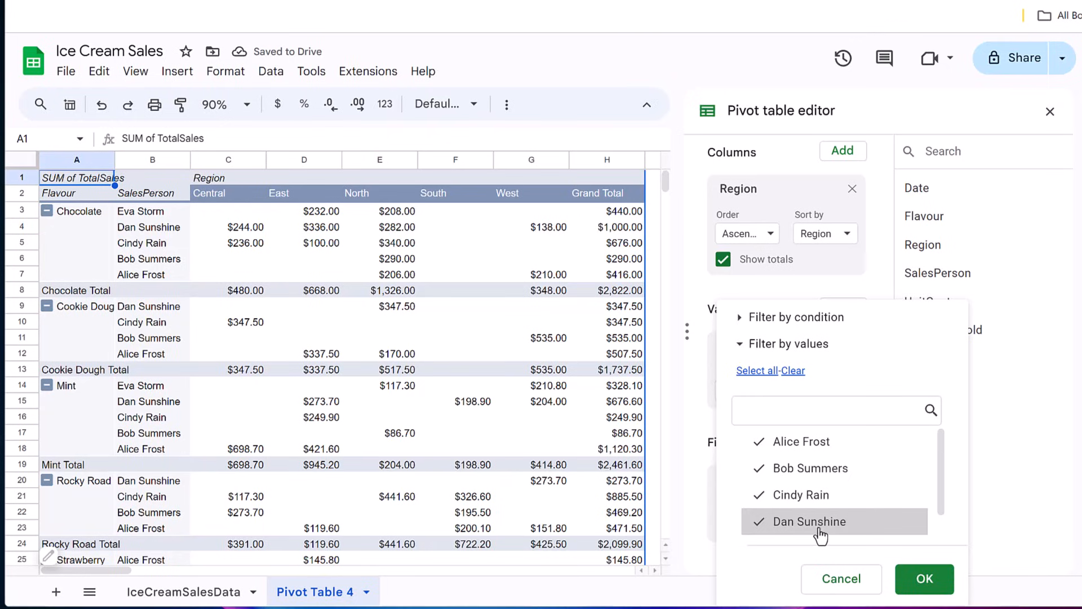
{"action": "scroll", "coordinate": [801, 507], "scroll_direction": "down", "scroll_amount": 1}
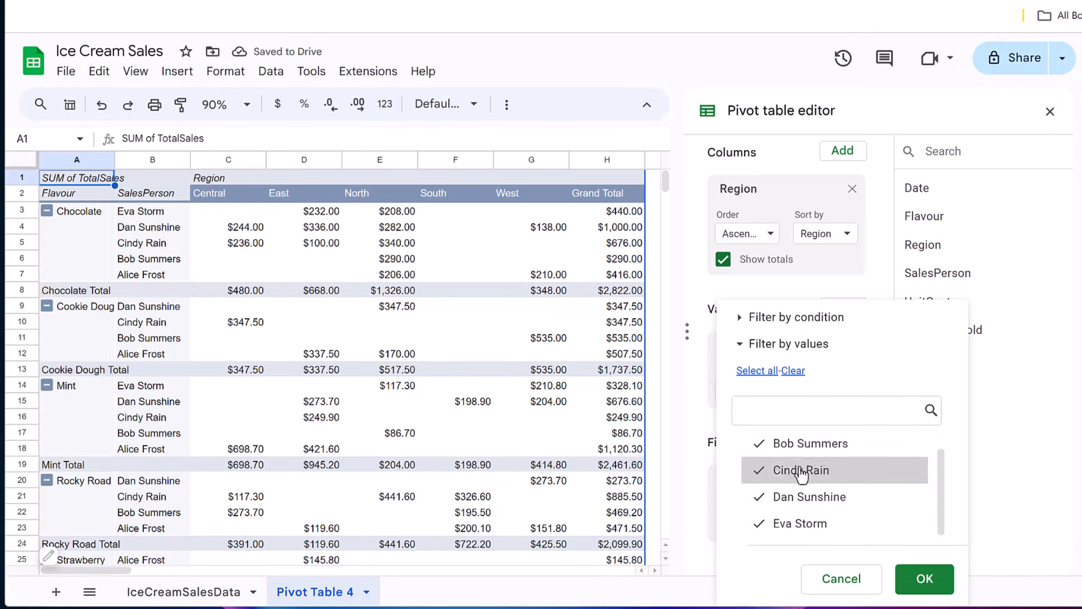
{"action": "left_click", "coordinate": [795, 371]}
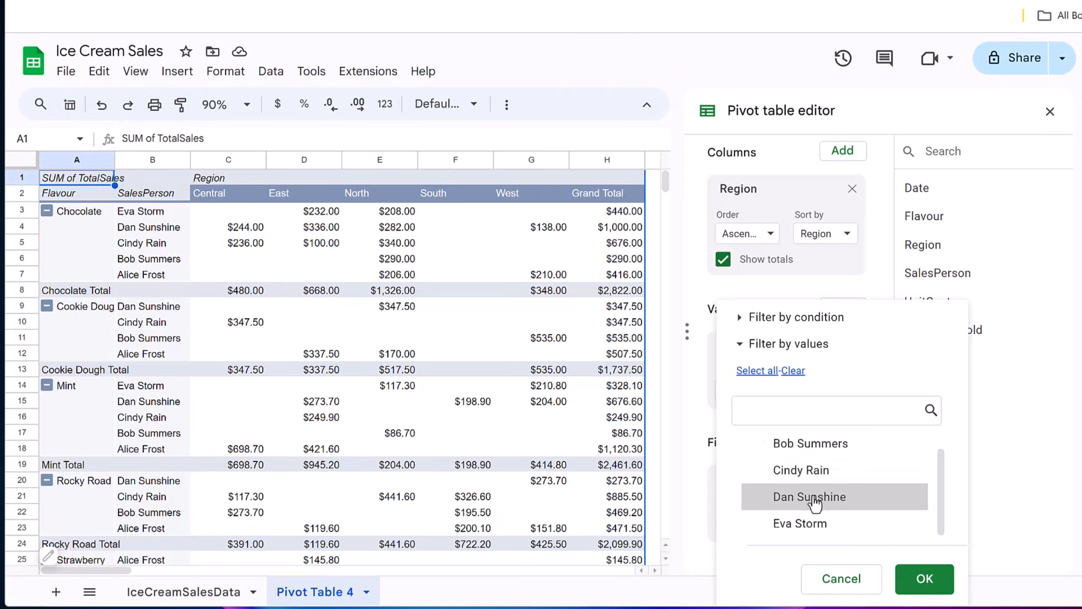
{"action": "left_click", "coordinate": [787, 445]}
{"action": "left_click", "coordinate": [787, 477]}
{"action": "left_click", "coordinate": [908, 579]}
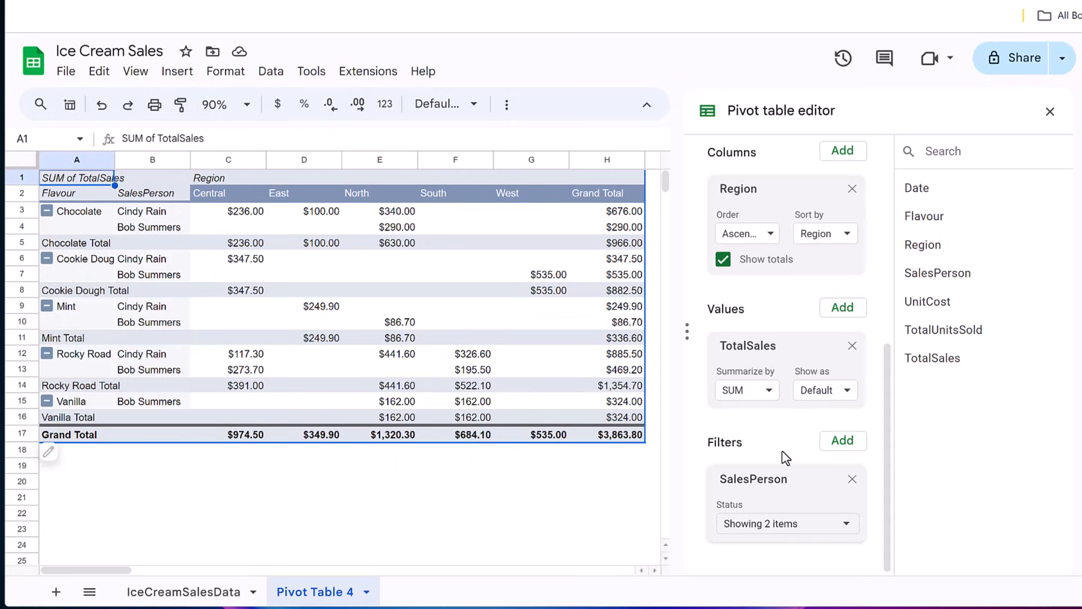
- Remove Region from the pivot table's columns and undo the removal
{"action": "scroll", "coordinate": [815, 350], "scroll_direction": "up", "scroll_amount": 3}
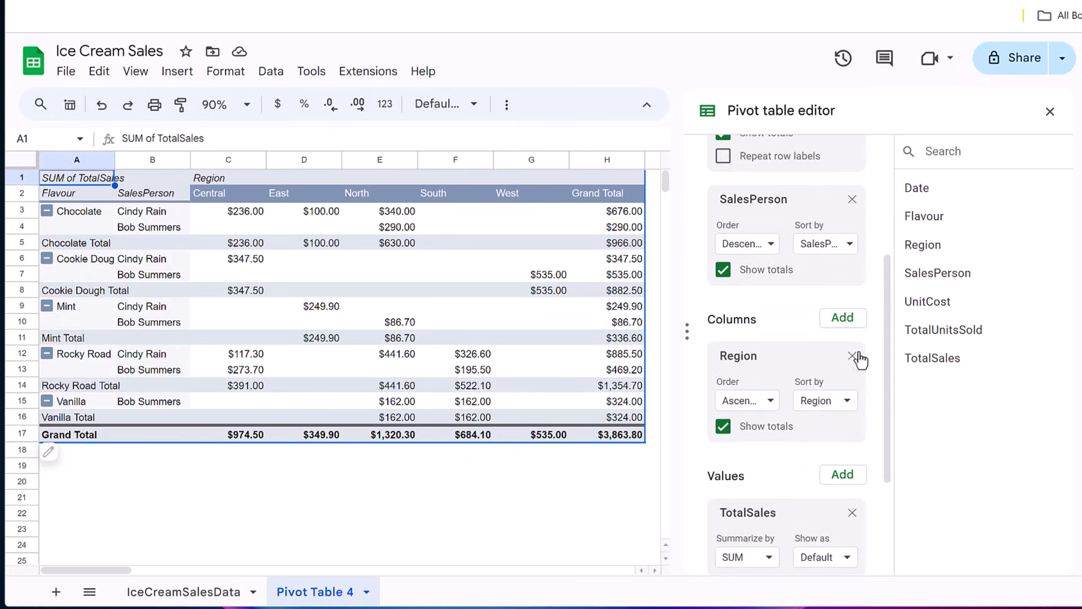
{"action": "left_click", "coordinate": [852, 356]}
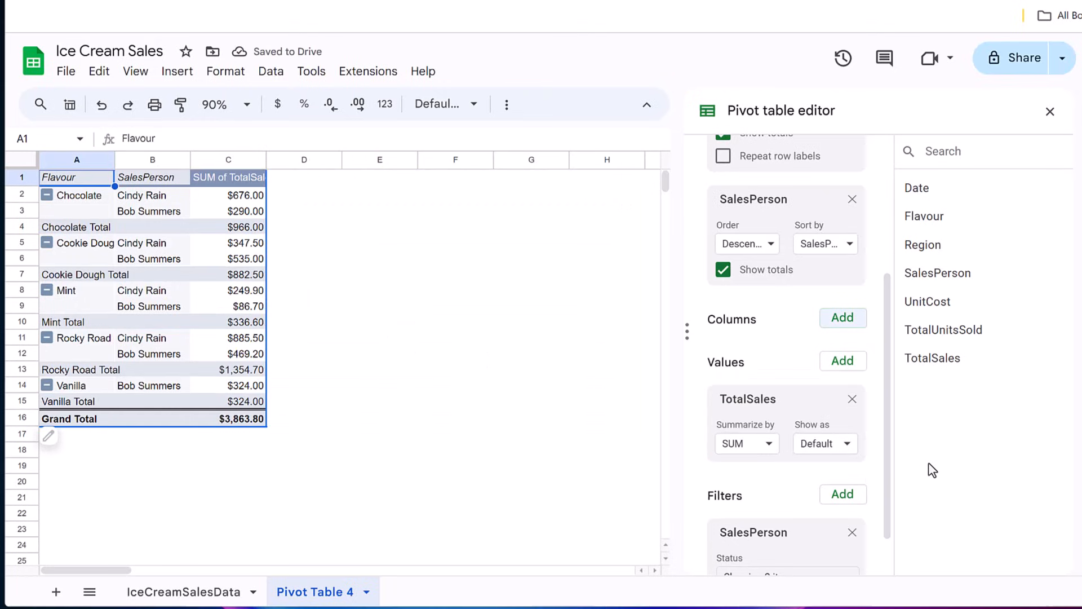
{"action": "key", "text": "ctrl+z"}
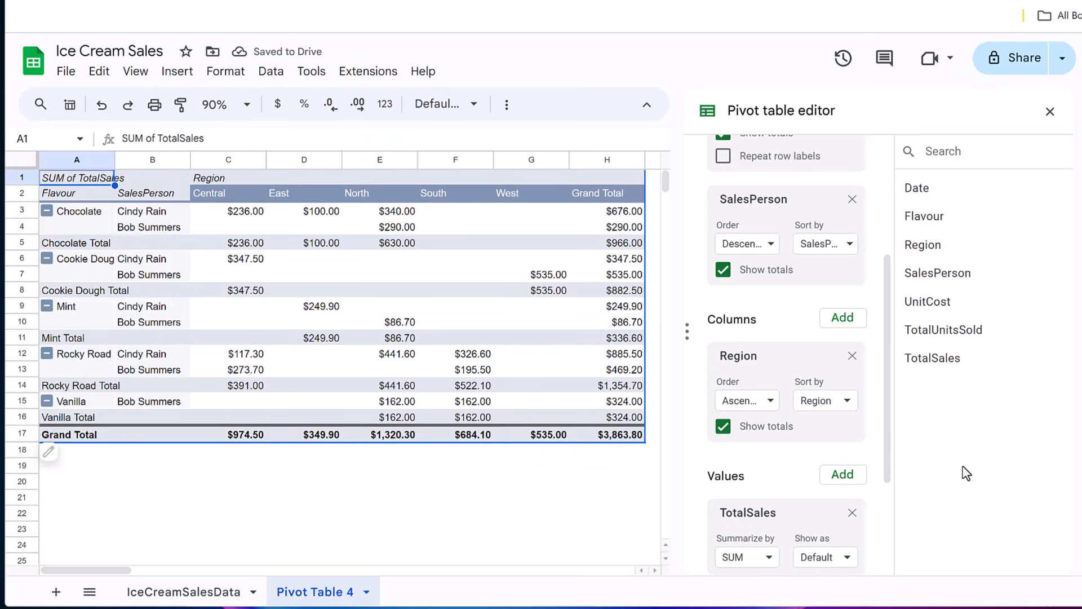
- Replace the SalesPerson filter with a Flavour filter
{"action": "scroll", "coordinate": [779, 456], "scroll_direction": "down", "scroll_amount": 3}
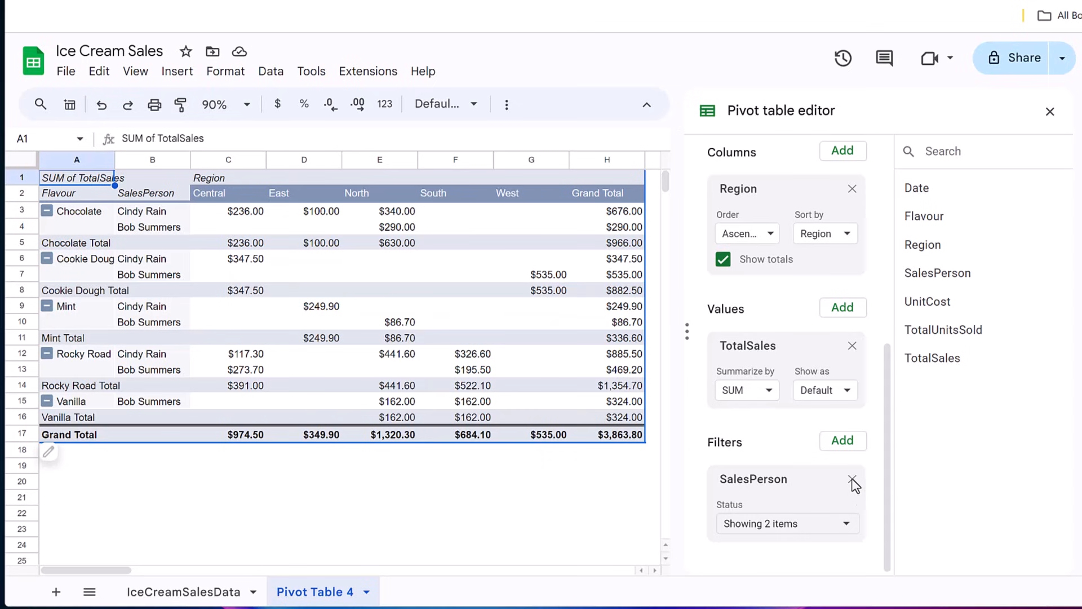
{"action": "left_click", "coordinate": [852, 482]}
{"action": "left_click", "coordinate": [846, 533]}
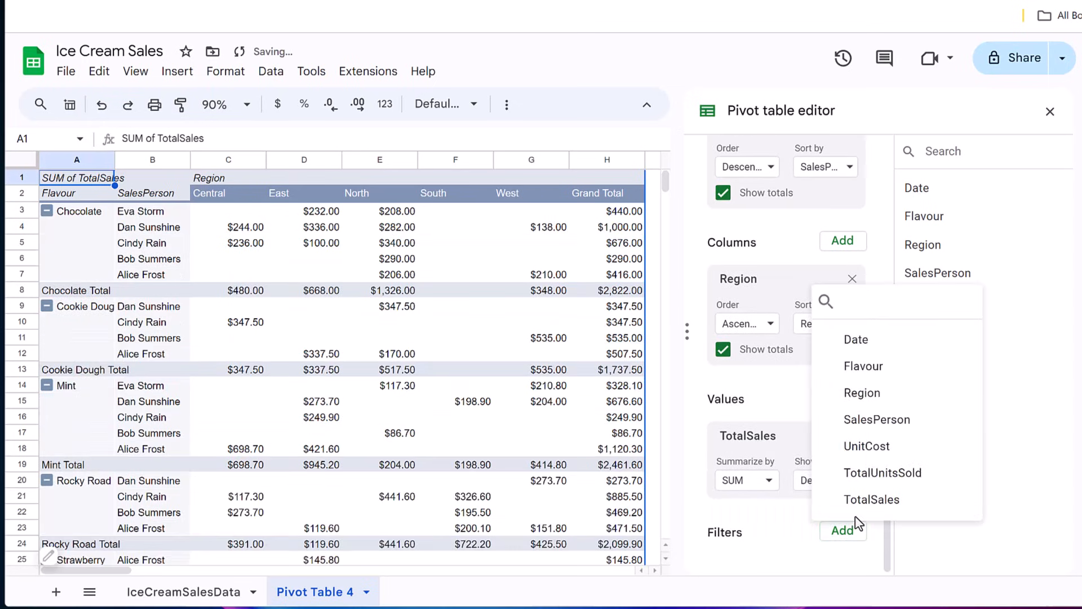
{"action": "left_click", "coordinate": [868, 367]}
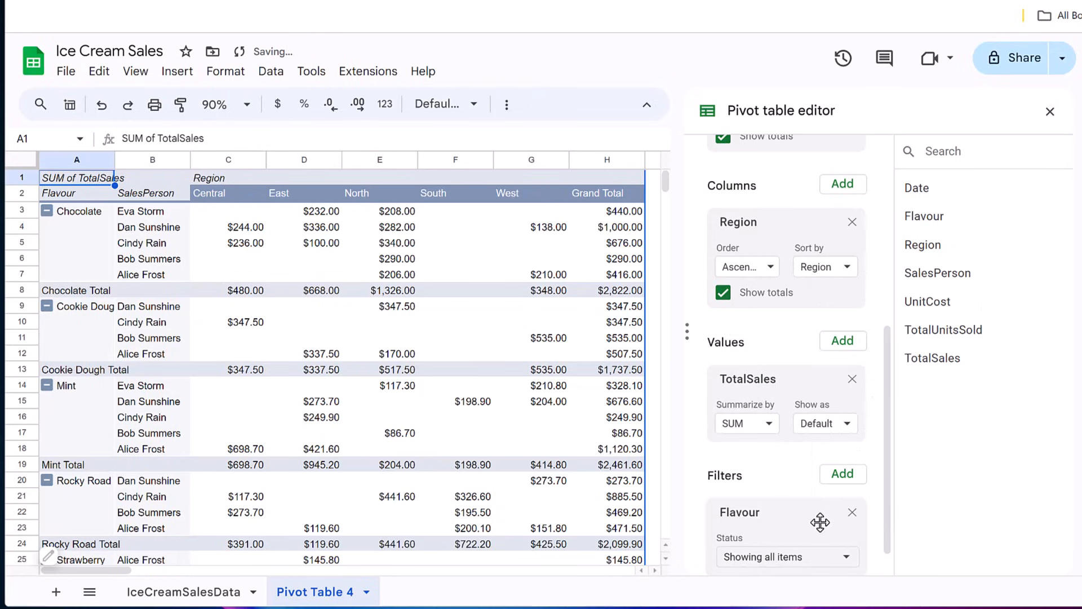
- Limit the Flavour filter to Rocky Road and Chocolate
{"action": "left_click", "coordinate": [842, 531]}
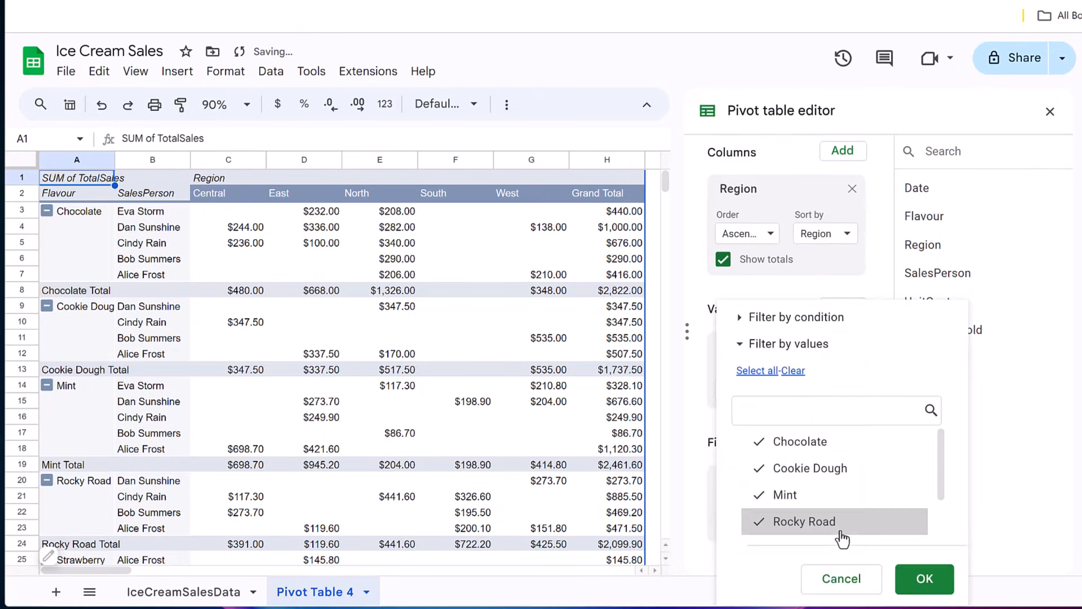
{"action": "left_click", "coordinate": [796, 374]}
{"action": "left_click", "coordinate": [794, 522]}
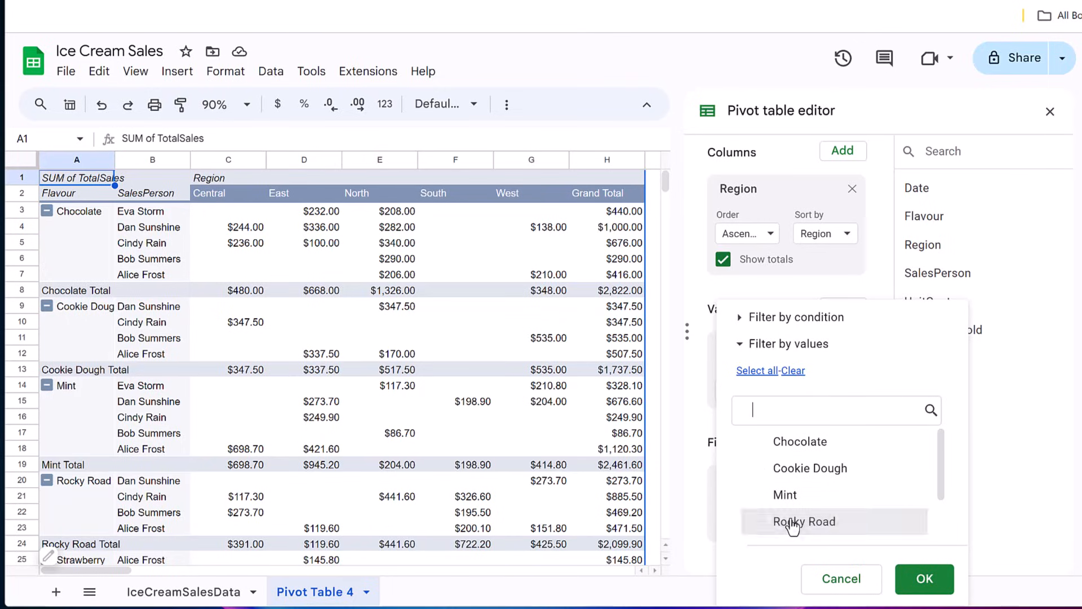
{"action": "left_click", "coordinate": [778, 446]}
{"action": "left_click", "coordinate": [916, 580]}
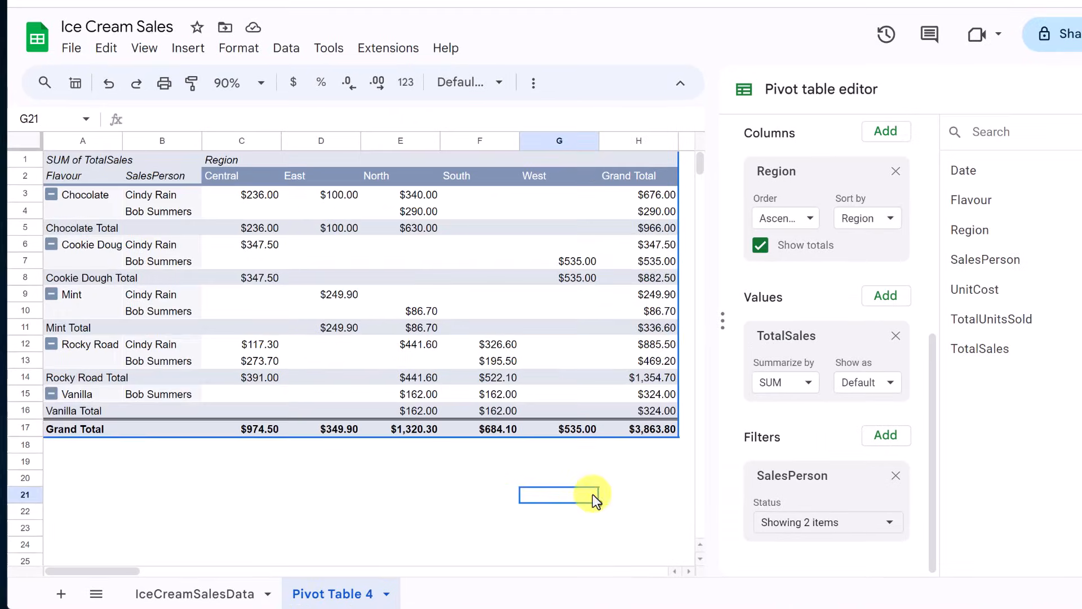
- Set the SalesPerson filter to include all salespeople and look through the unfiltered pivot table
{"action": "left_click", "coordinate": [872, 523]}
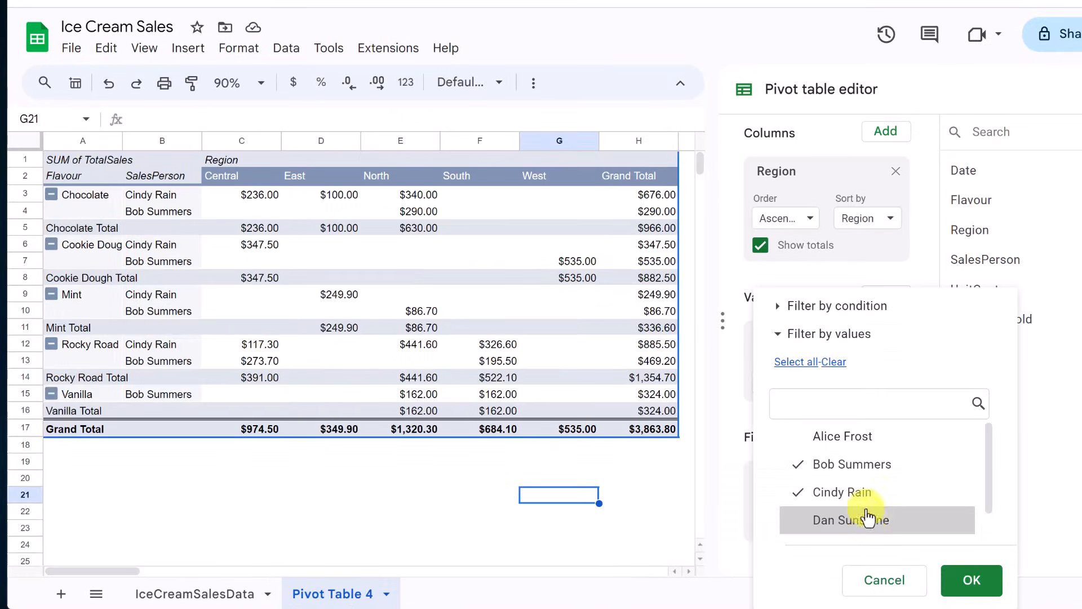
{"action": "left_click", "coordinate": [806, 370]}
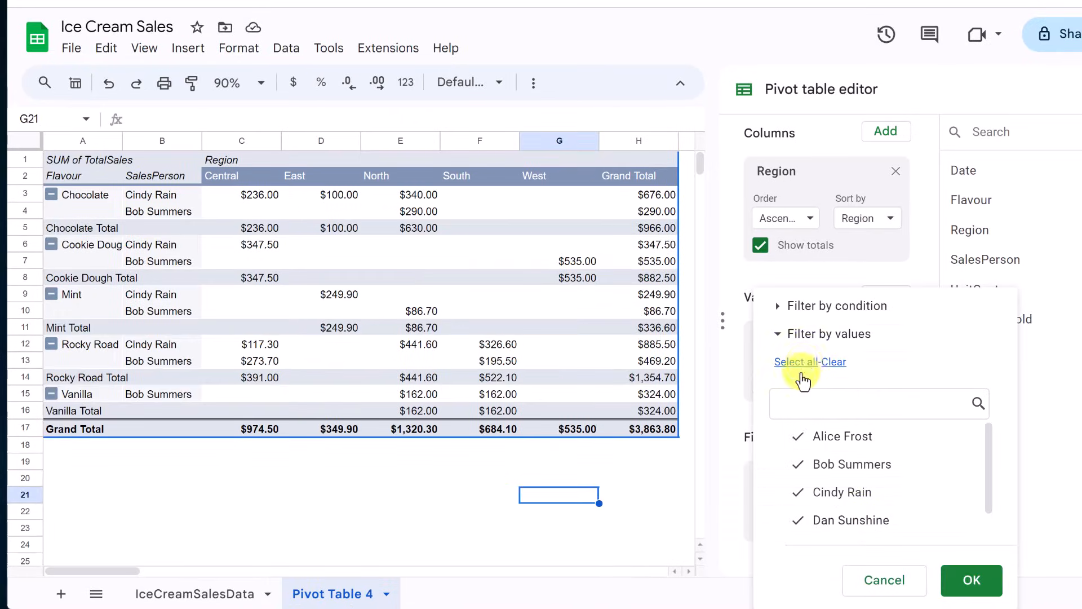
{"action": "left_click", "coordinate": [971, 581]}
{"action": "scroll", "coordinate": [439, 359], "scroll_direction": "down", "scroll_amount": 5}
{"action": "scroll", "coordinate": [442, 355], "scroll_direction": "up", "scroll_amount": 5}
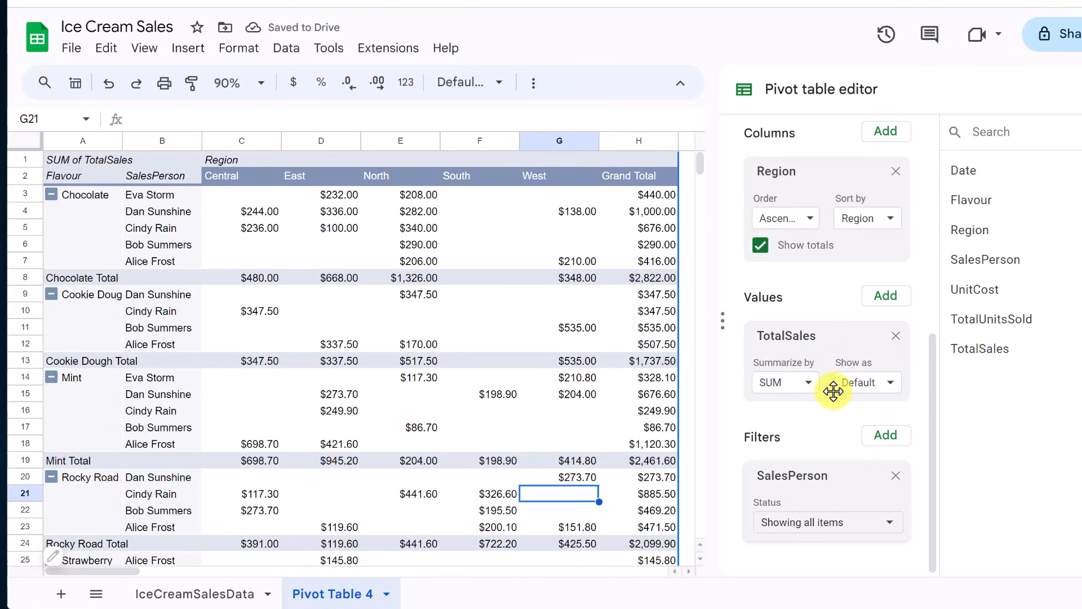
- Remove Flavour from the pivot table's rows
{"action": "scroll", "coordinate": [834, 392], "scroll_direction": "up", "scroll_amount": 5}
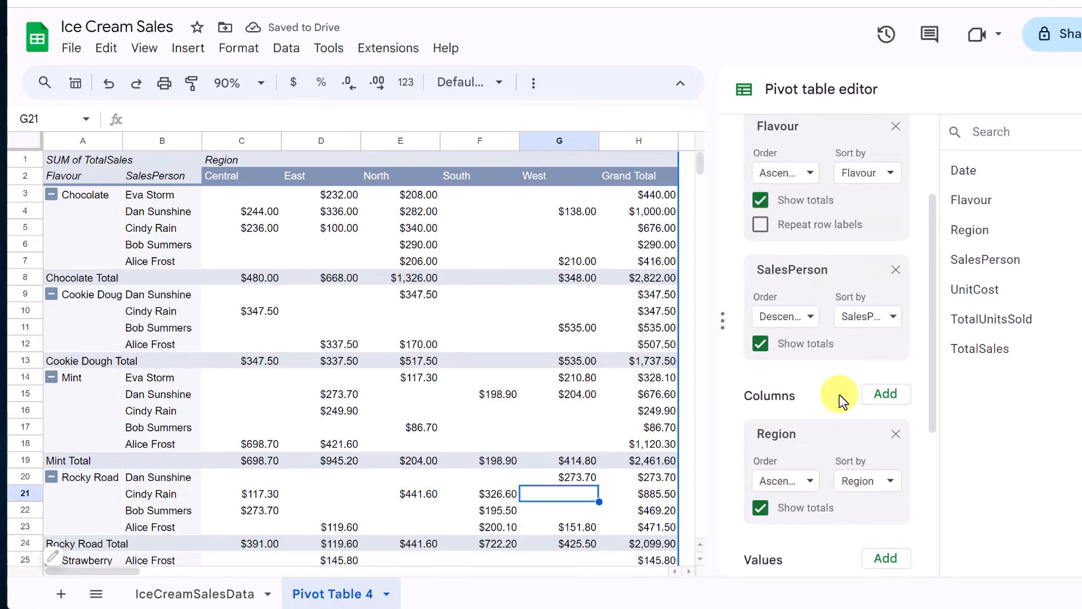
{"action": "scroll", "coordinate": [840, 394], "scroll_direction": "up", "scroll_amount": 3}
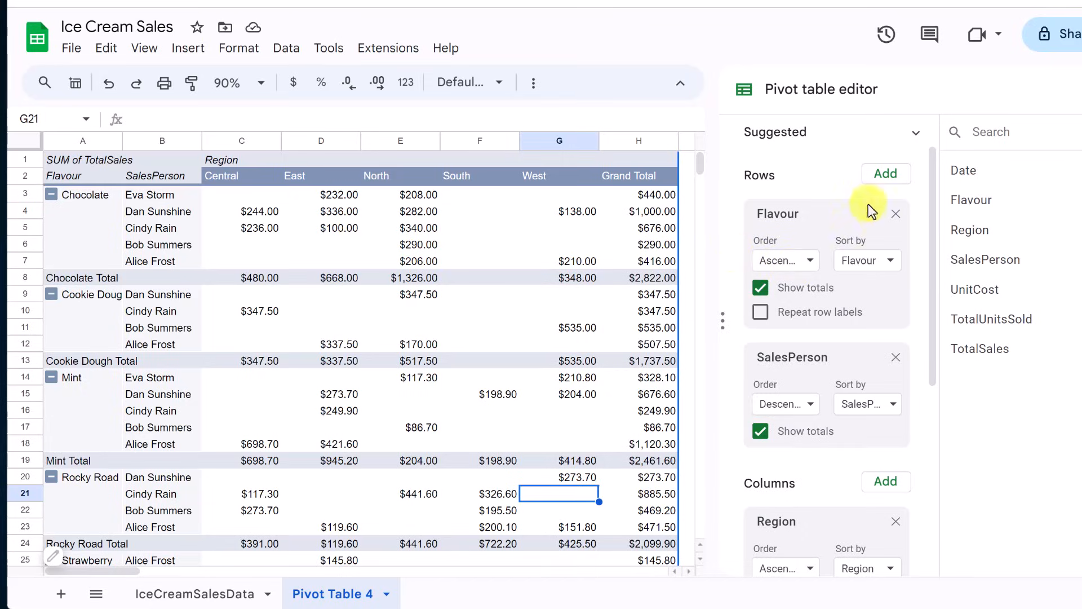
{"action": "left_click", "coordinate": [895, 214]}
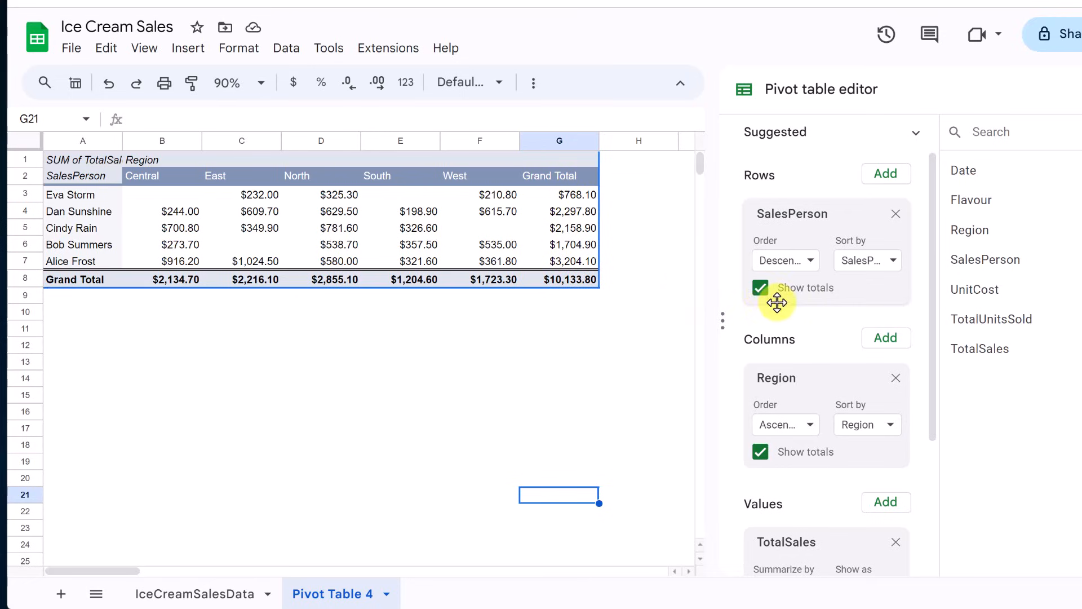
- Turn off the totals for both the SalesPerson rows and the Region columns of the pivot table
{"action": "left_click", "coordinate": [761, 289]}
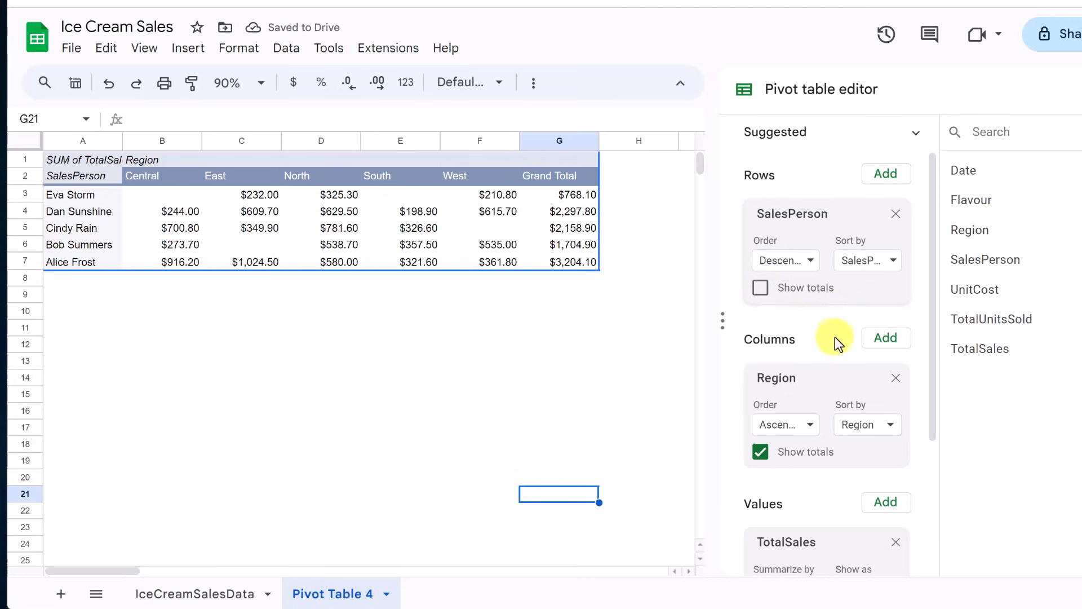
{"action": "left_click", "coordinate": [760, 452]}
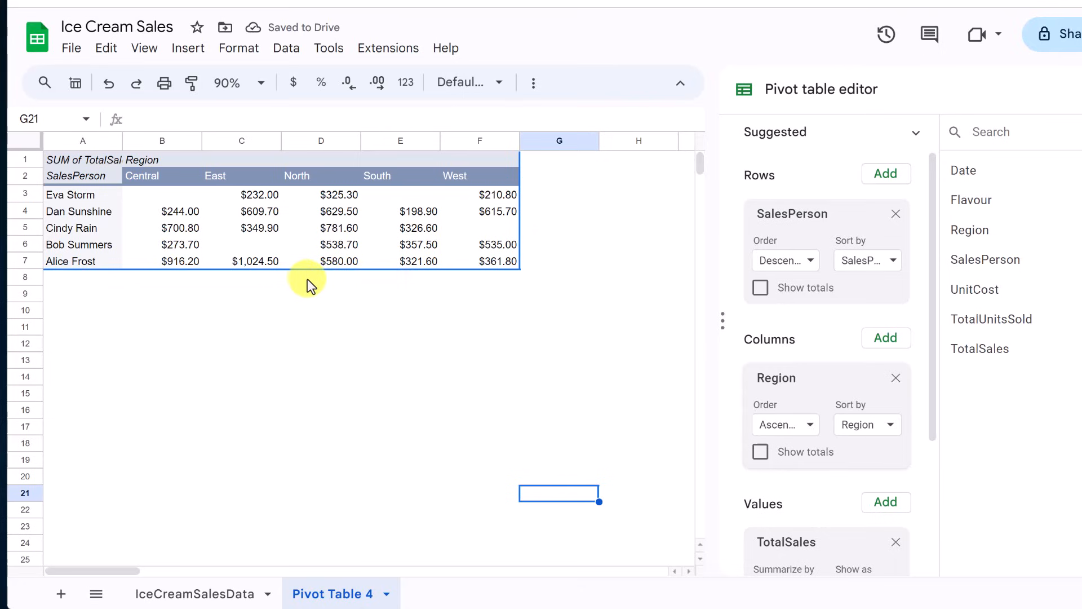
- Insert a chart from the pivot table range A2:F7 and move it below the salesperson rows
{"action": "left_click", "coordinate": [75, 178]}
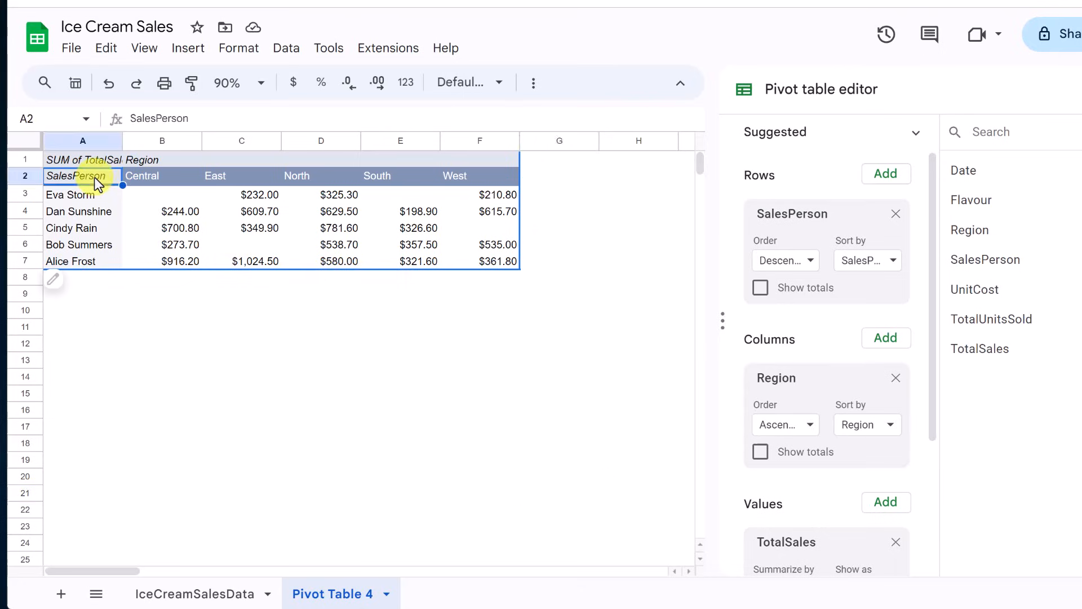
{"action": "left_click_drag", "start_coordinate": [92, 174], "coordinate": [468, 262]}
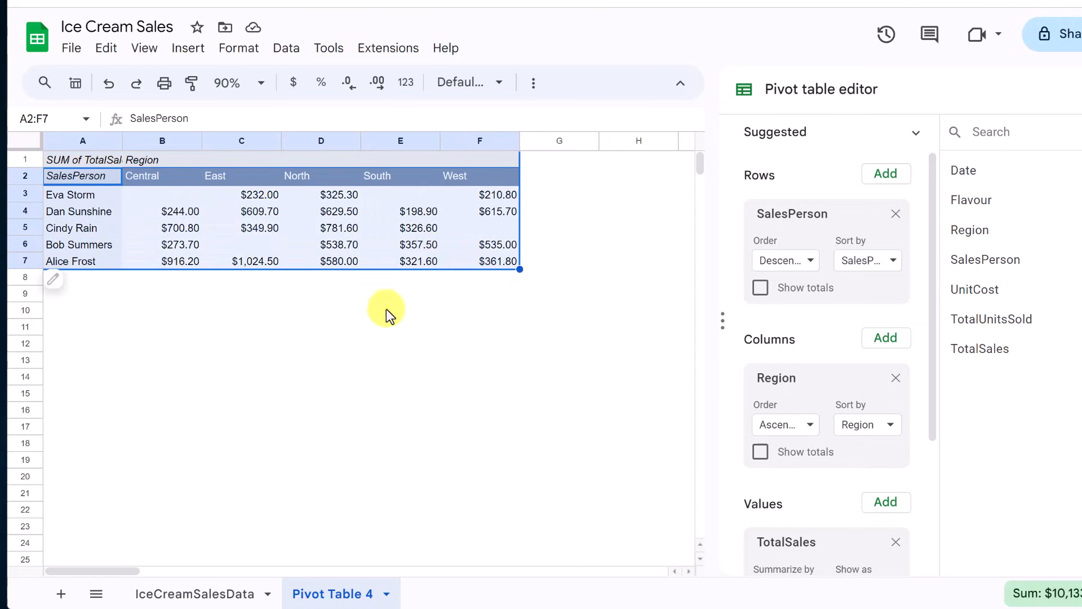
{"action": "left_click", "coordinate": [186, 49]}
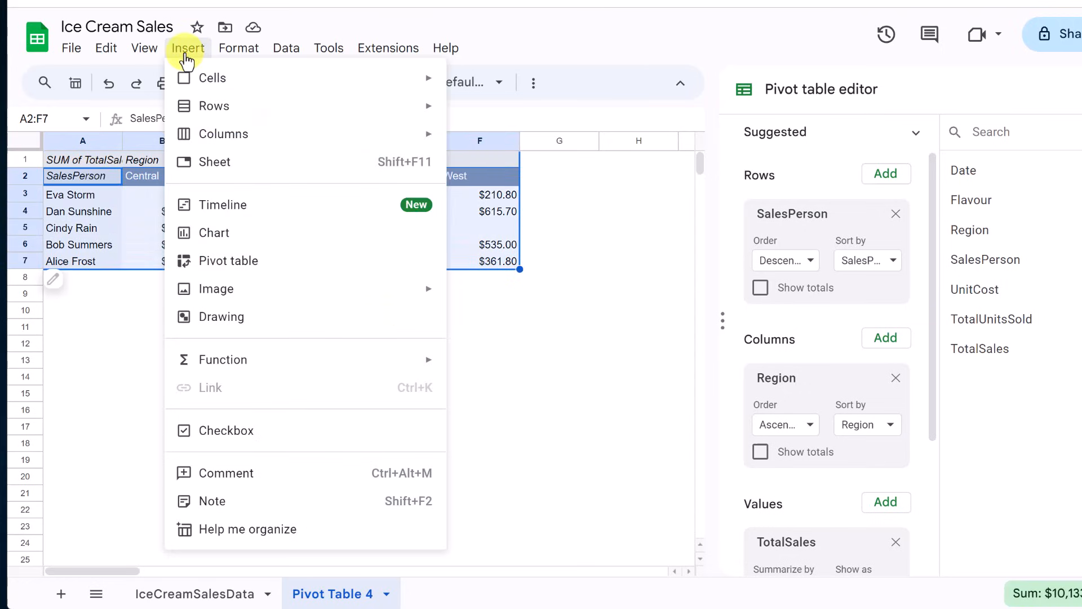
{"action": "left_click", "coordinate": [250, 239]}
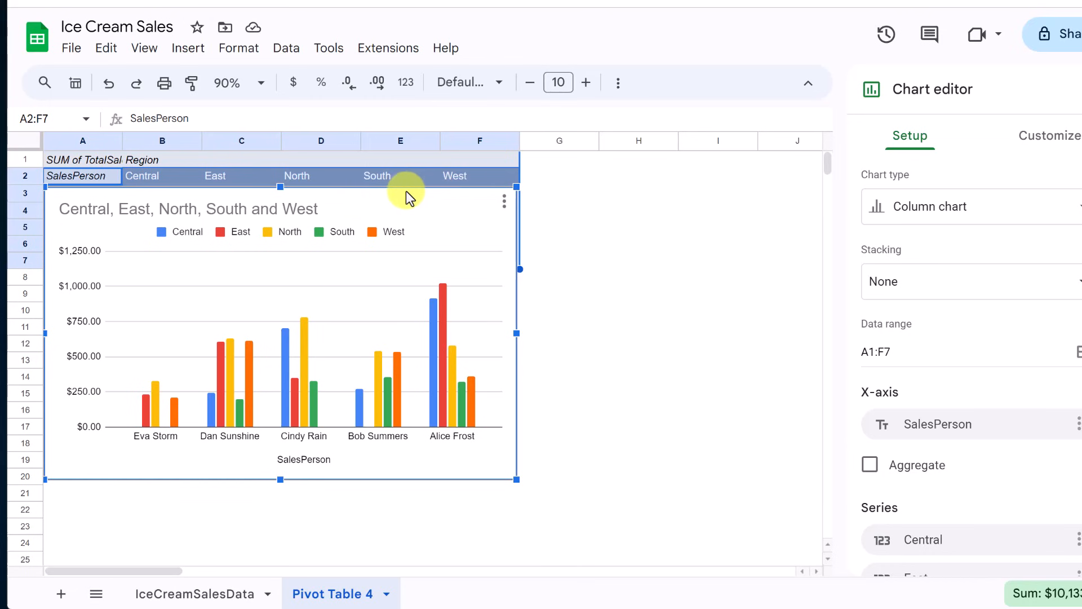
{"action": "left_click_drag", "start_coordinate": [407, 195], "coordinate": [392, 275]}
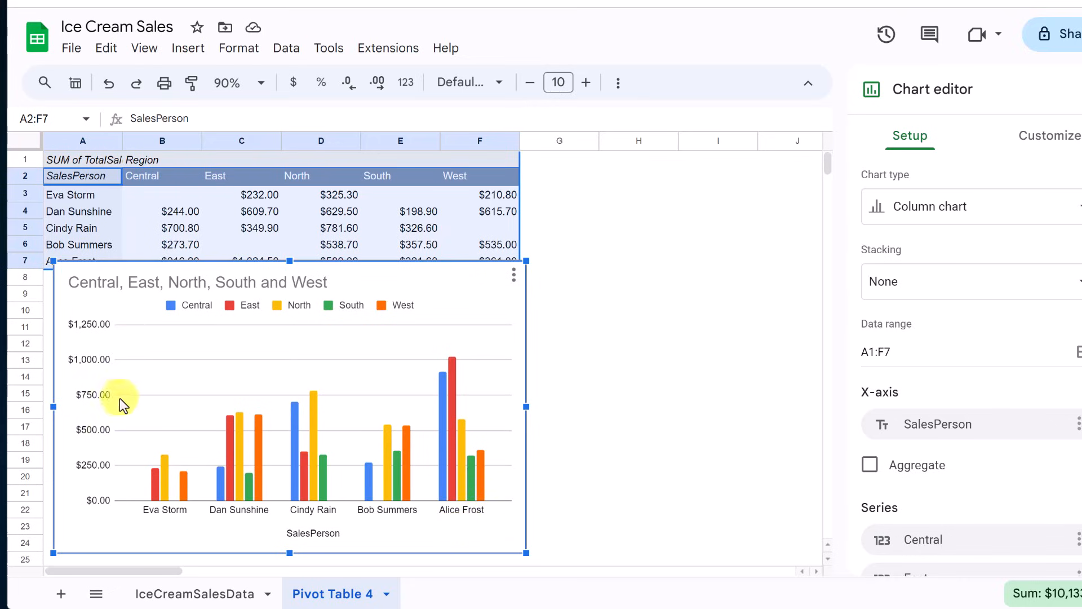
- Try the stacked column and combo chart types on the new chart
{"action": "left_click", "coordinate": [983, 225]}
{"action": "left_click", "coordinate": [1043, 302]}
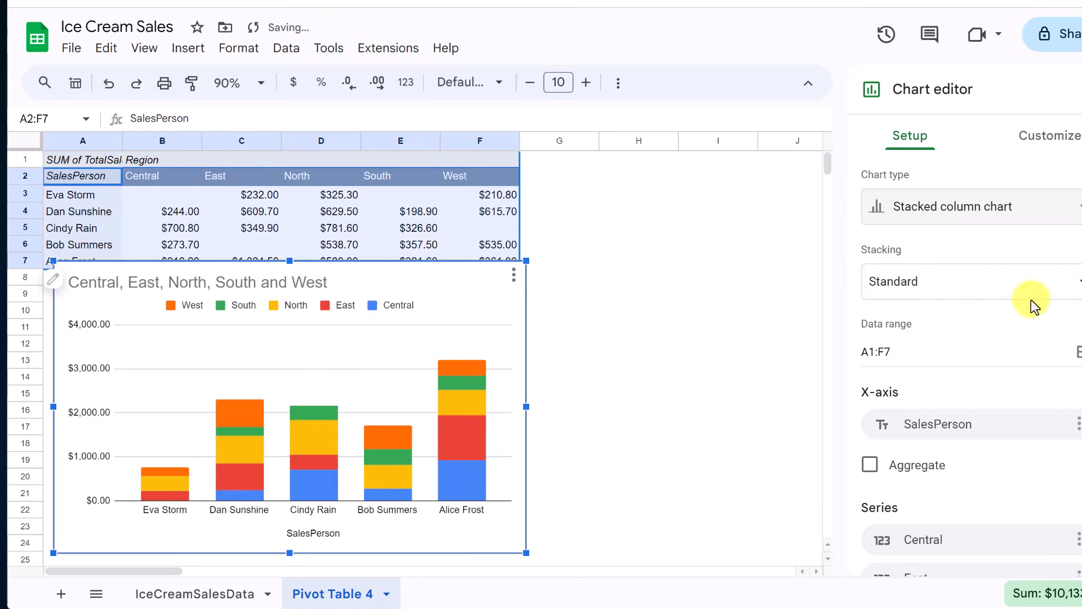
{"action": "left_click", "coordinate": [1009, 214]}
{"action": "left_click", "coordinate": [1060, 506]}
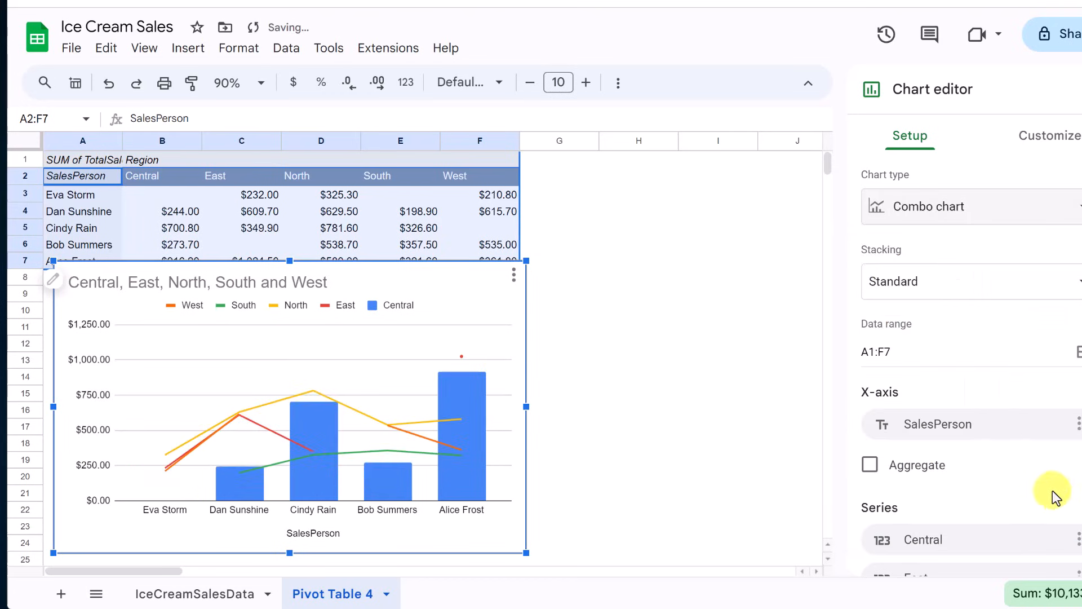
- Change the chart to a stacked bar chart and set its title to "Ice Cream Sales"
{"action": "left_click", "coordinate": [998, 213]}
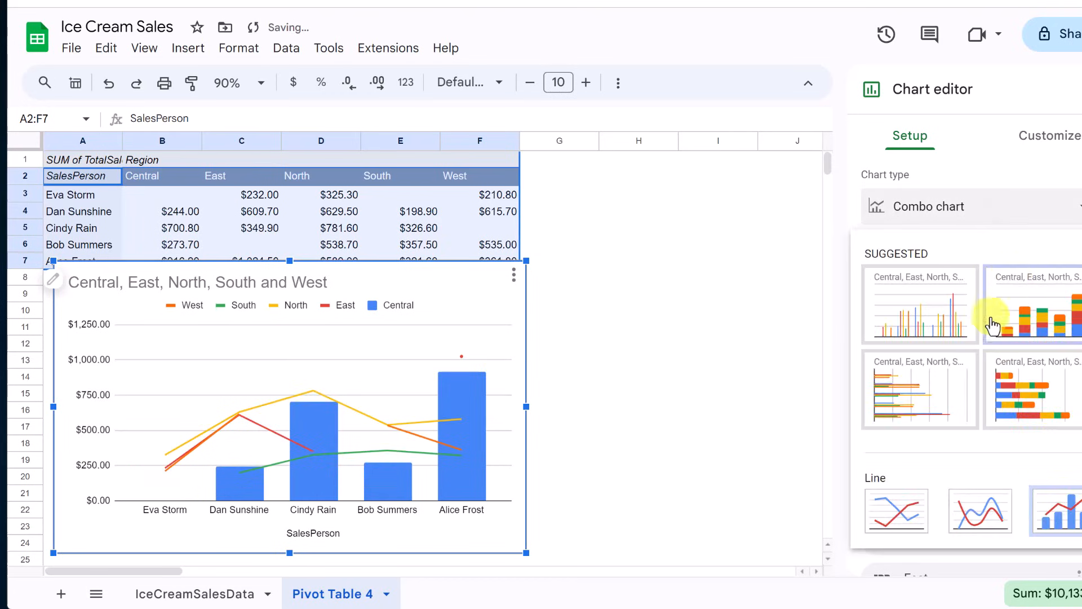
{"action": "left_click", "coordinate": [1010, 398]}
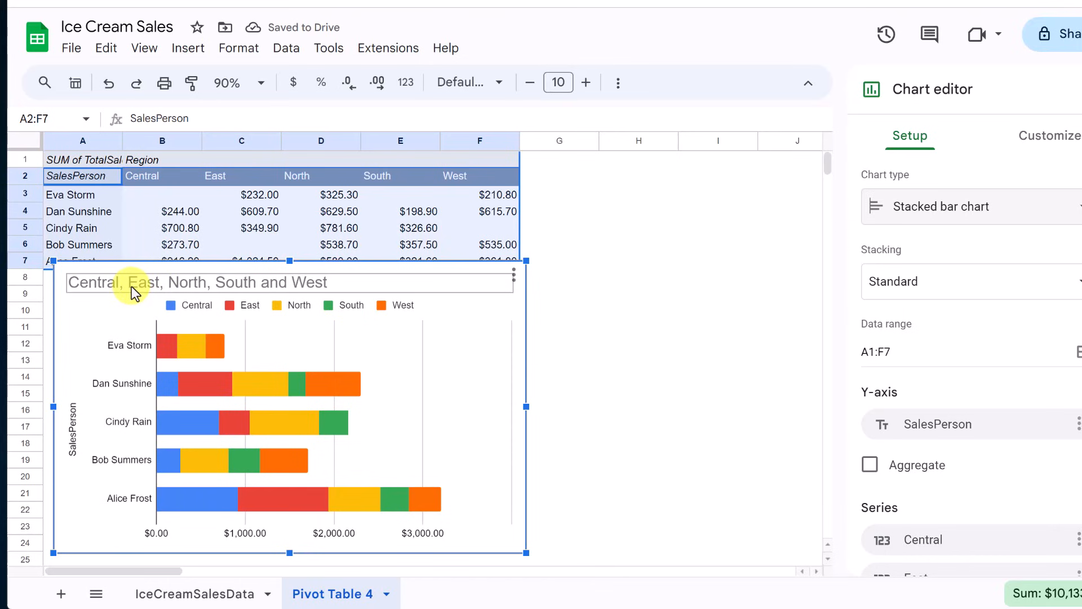
{"action": "double_click", "coordinate": [257, 280]}
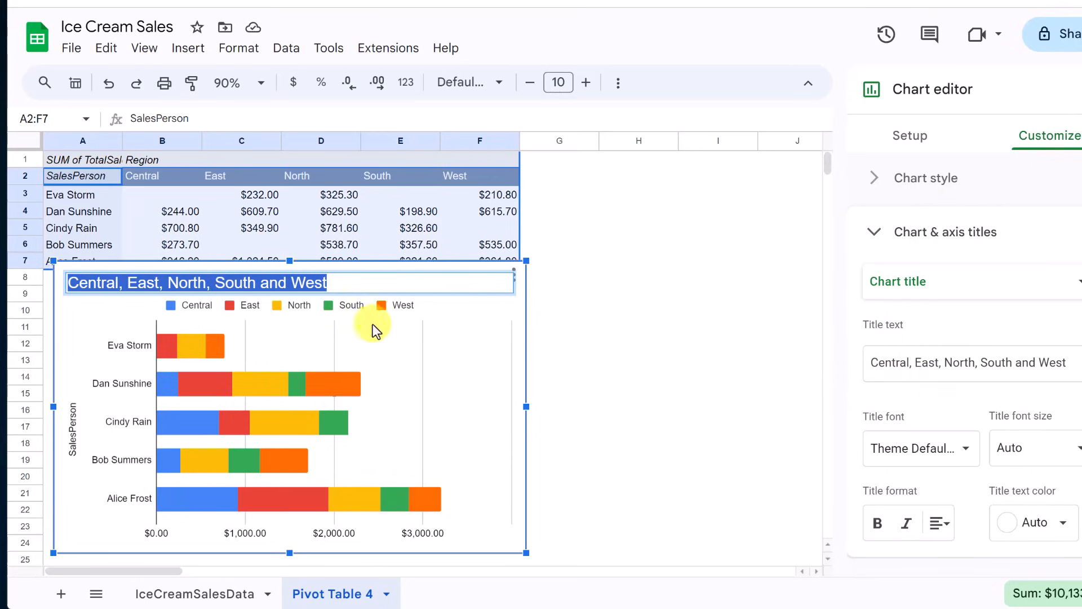
{"action": "type", "text": "Ice Cream Sales"}
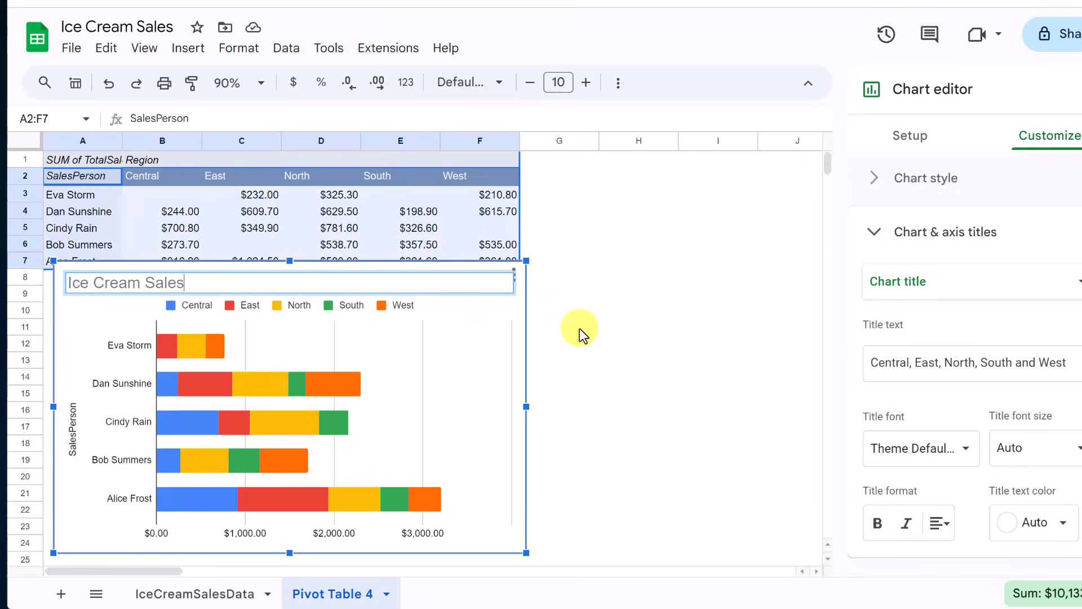
{"action": "left_click", "coordinate": [853, 338]}
- Look through the chart's customization options, including the series formatting and data label settings
{"action": "scroll", "coordinate": [891, 324], "scroll_direction": "down", "scroll_amount": 3}
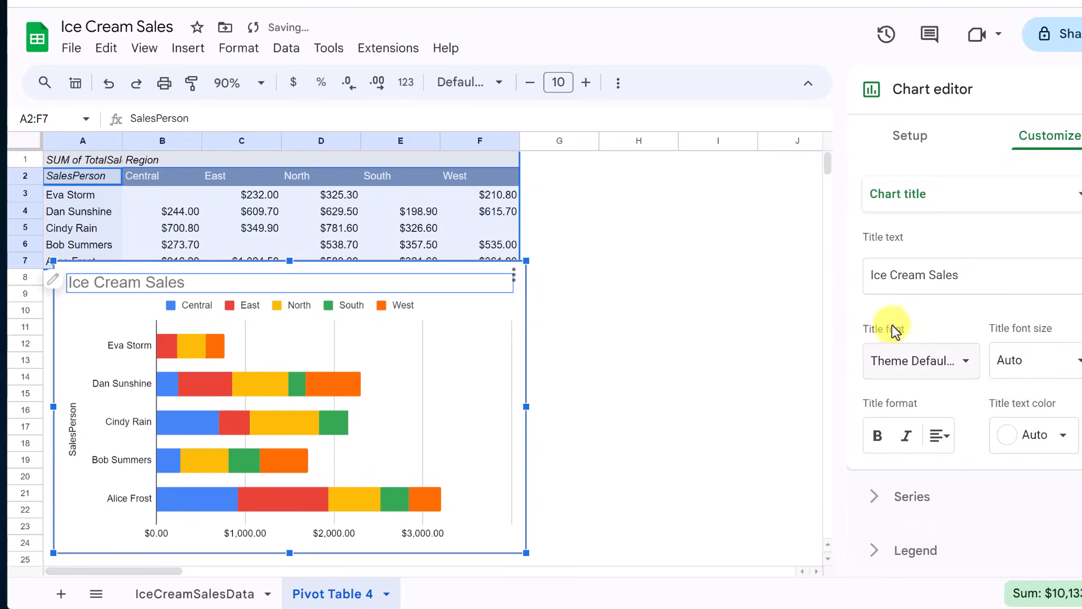
{"action": "left_click", "coordinate": [877, 417]}
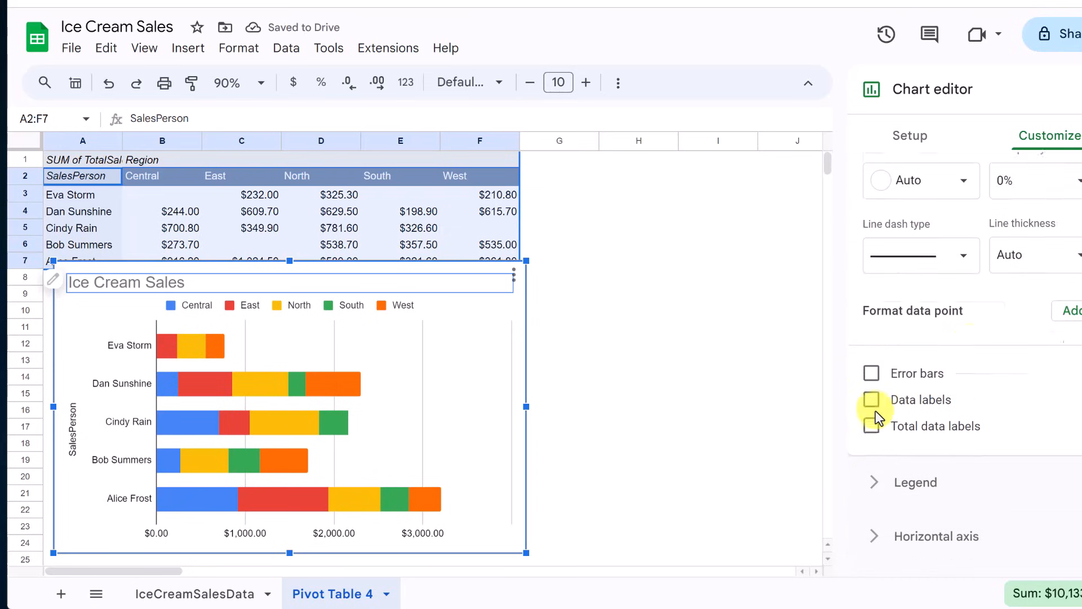
{"action": "scroll", "coordinate": [961, 399], "scroll_direction": "down", "scroll_amount": 2}
{"action": "scroll", "coordinate": [961, 399], "scroll_direction": "up", "scroll_amount": 5}
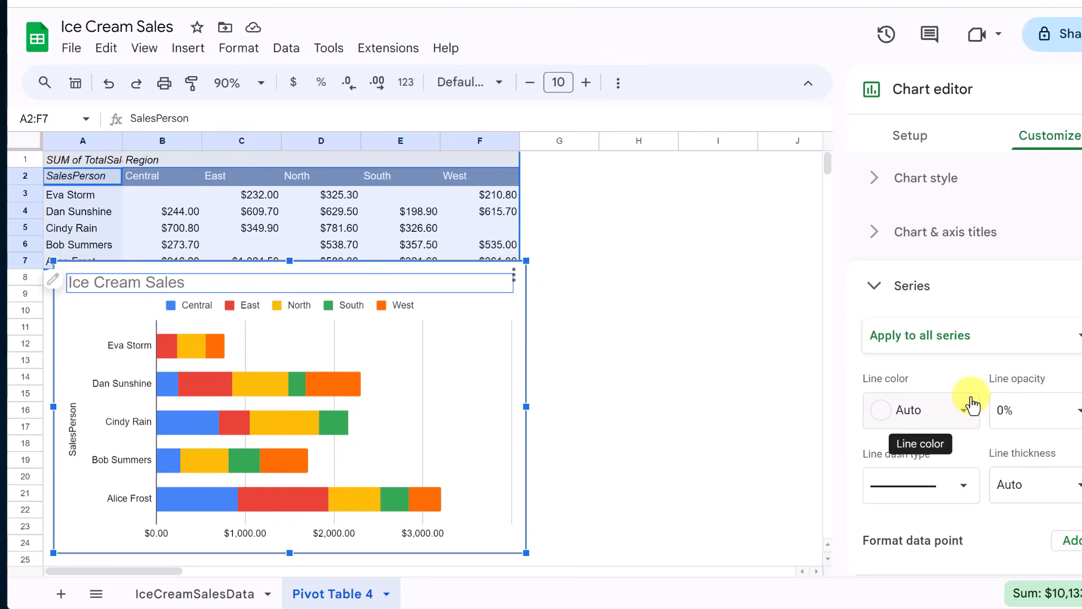
- Close the chart editing and reposition the chart directly beneath the pivot table, aligned with its columns
{"action": "left_click", "coordinate": [657, 309]}
{"action": "mouse_move", "coordinate": [456, 285]}
{"action": "left_mouse_down"}
{"action": "mouse_move", "coordinate": [537, 307]}
{"action": "mouse_move", "coordinate": [447, 305]}
{"action": "left_mouse_up"}
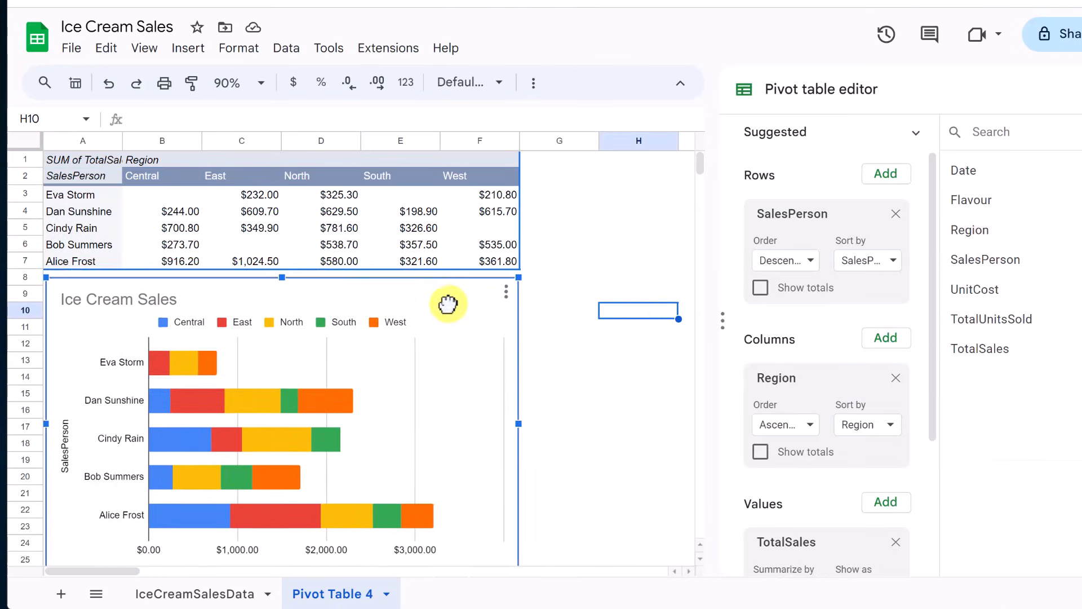
{"action": "left_click", "coordinate": [616, 377]}
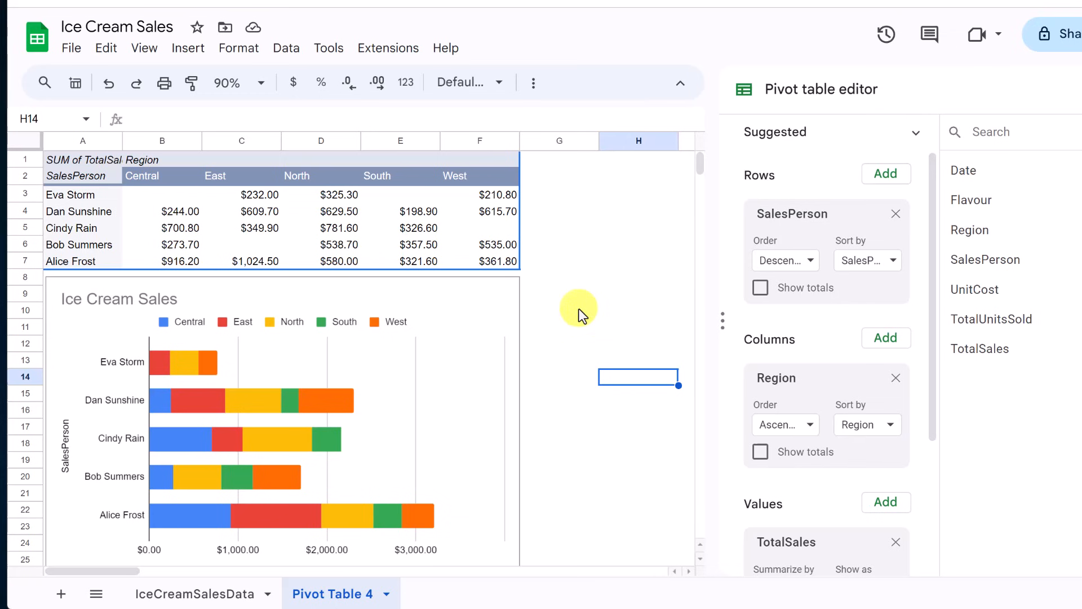
- Review the source records on the IceCreamSalesData sheet and return to the Pivot Table 4 sheet
{"action": "left_click", "coordinate": [219, 592]}
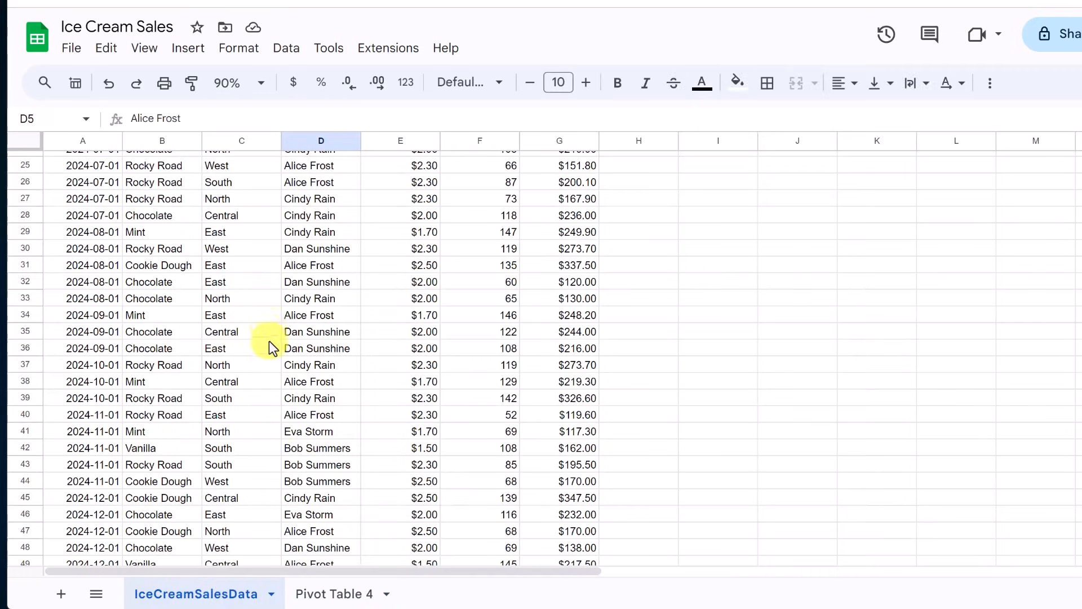
{"action": "scroll", "coordinate": [269, 337], "scroll_direction": "up", "scroll_amount": 10}
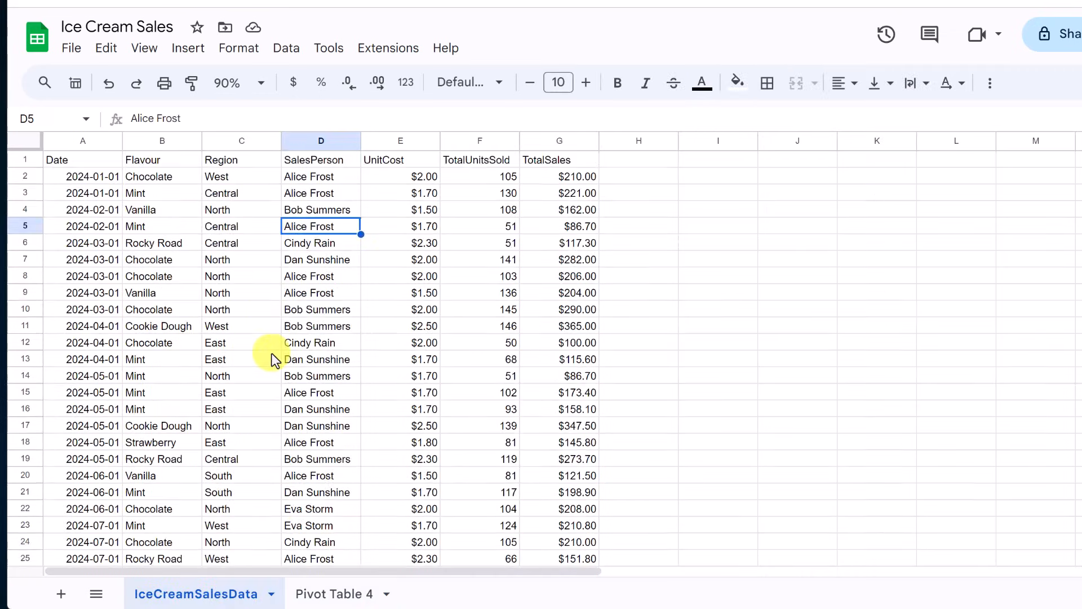
{"action": "left_click", "coordinate": [331, 599]}
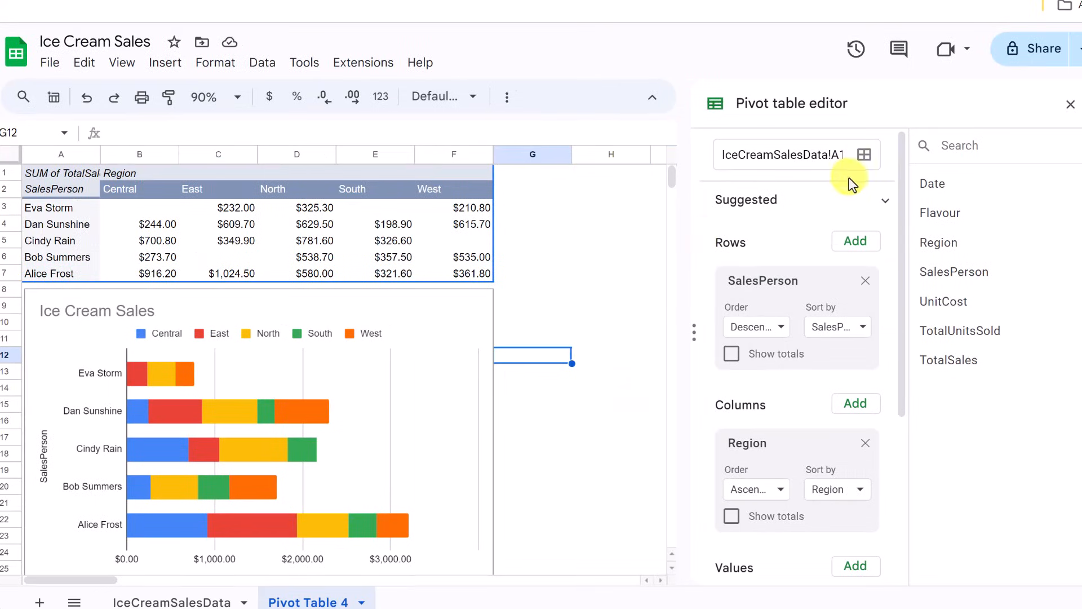
- Close the pivot table editor and reopen it from the pivot table
{"action": "left_click", "coordinate": [1071, 105]}
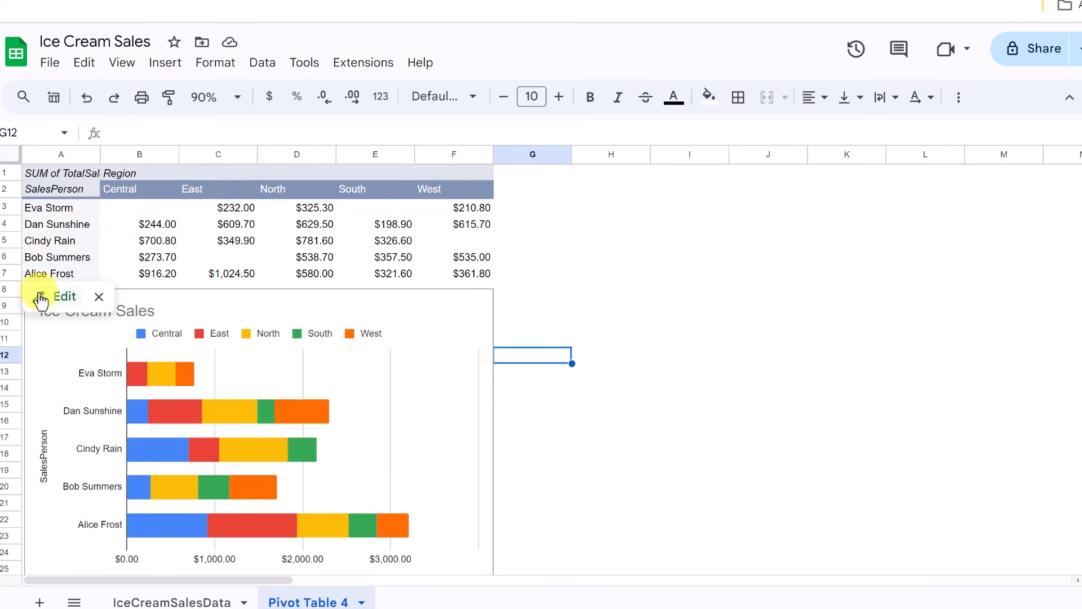
{"action": "left_click", "coordinate": [53, 298]}
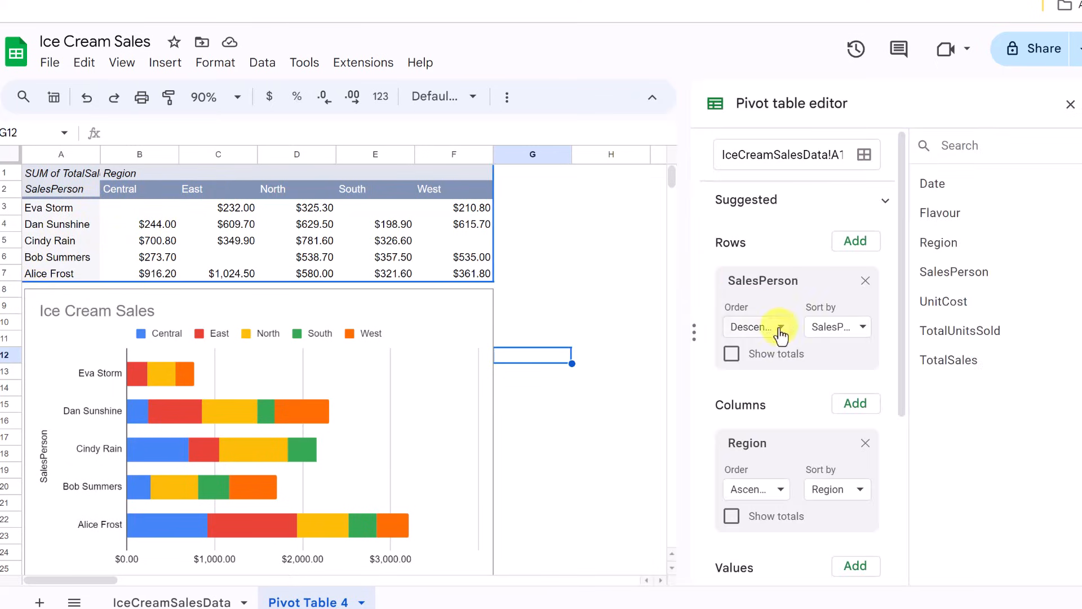